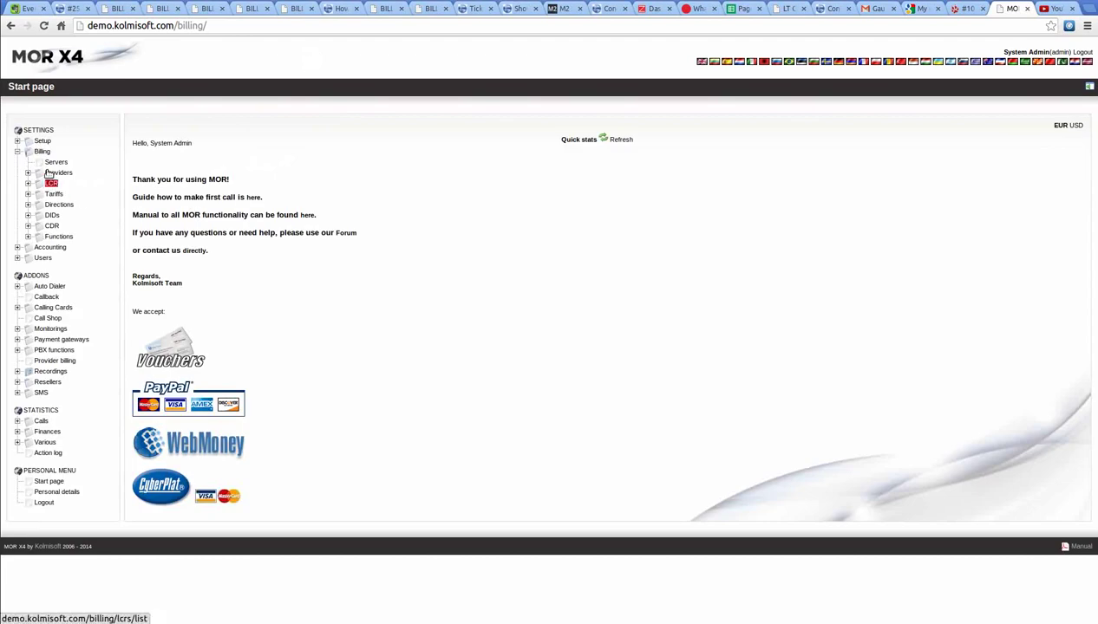
Step: Create a SIP provider named Provider 1 with the PREMIUM tariff on Server_1, and save its default settings
click(59, 173)
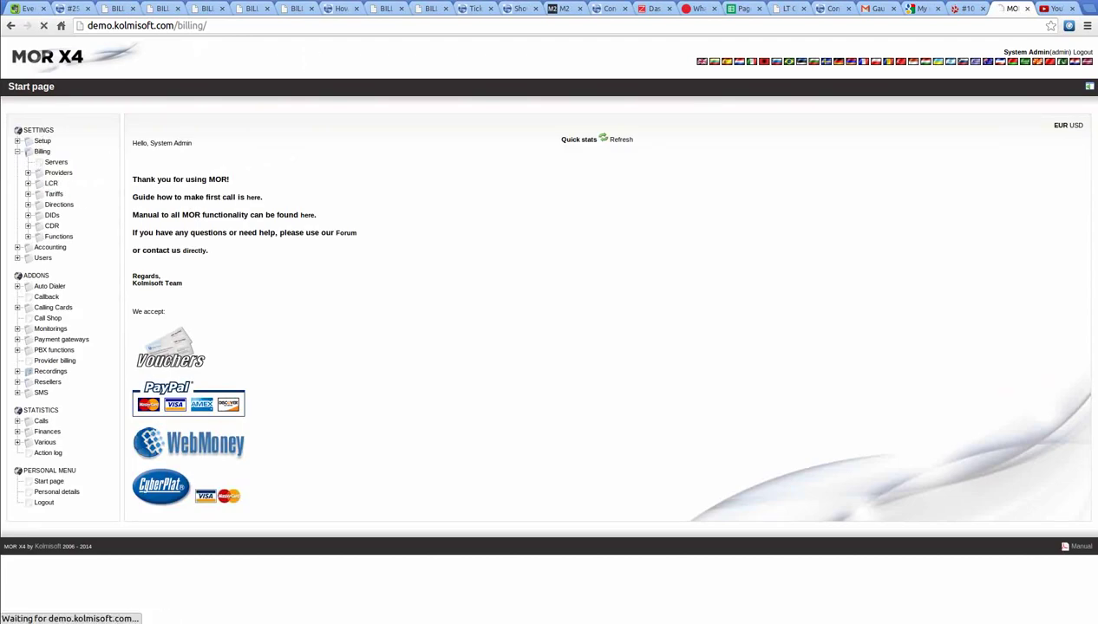
click(182, 180)
click(215, 154)
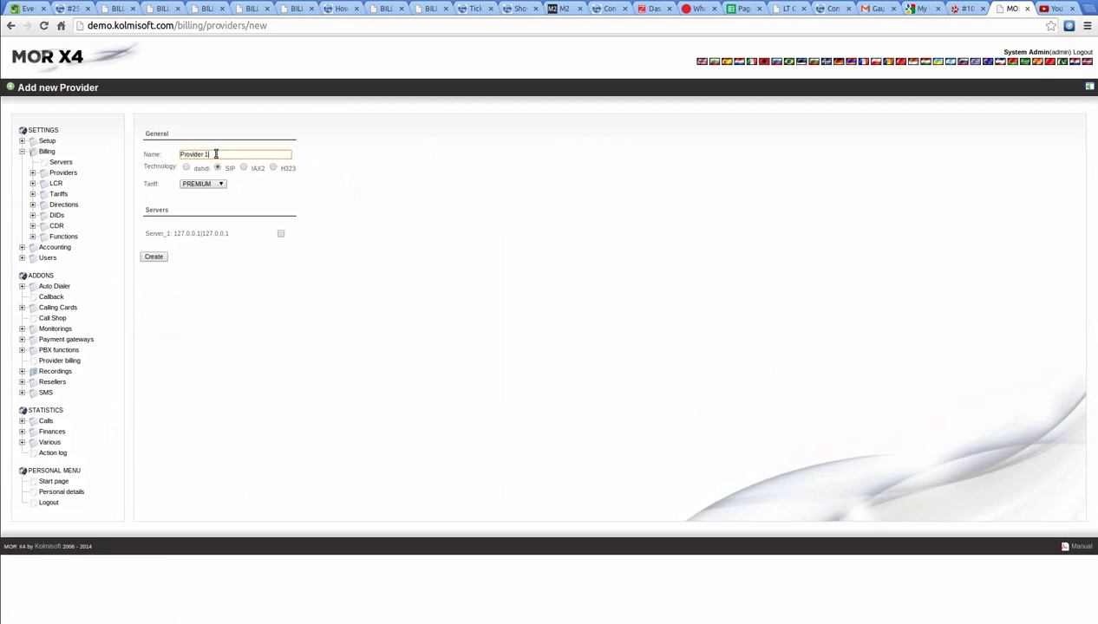
click(281, 234)
click(156, 256)
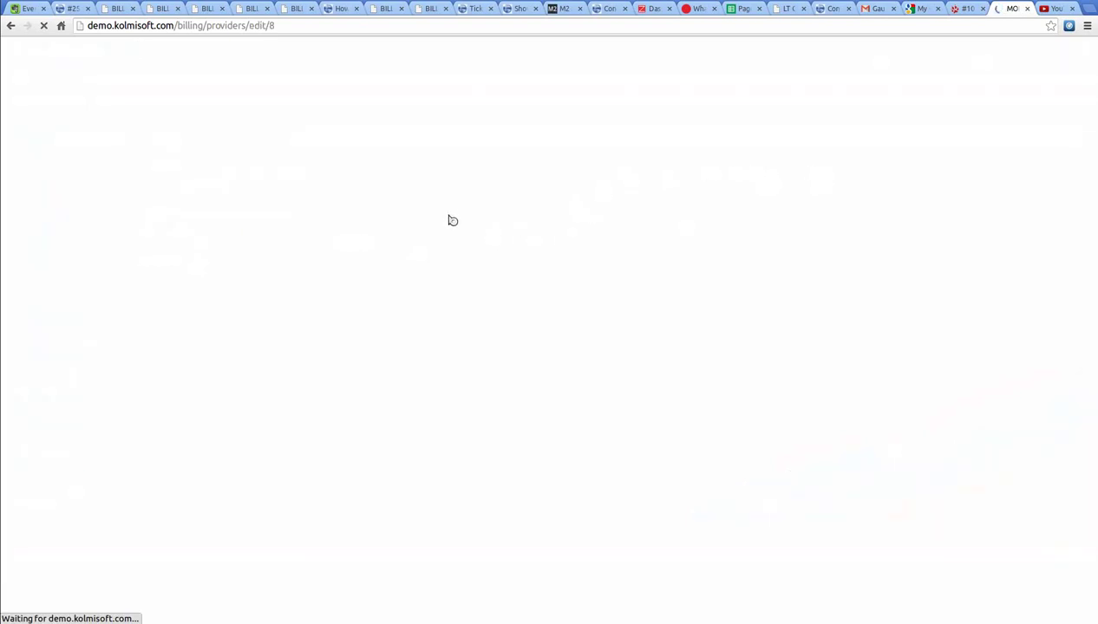
scroll(447, 283, down, 3)
click(152, 572)
Step: Create a SIP provider named Provider 2 with the PREMIUM tariff on Server_1, and save its default settings
click(161, 211)
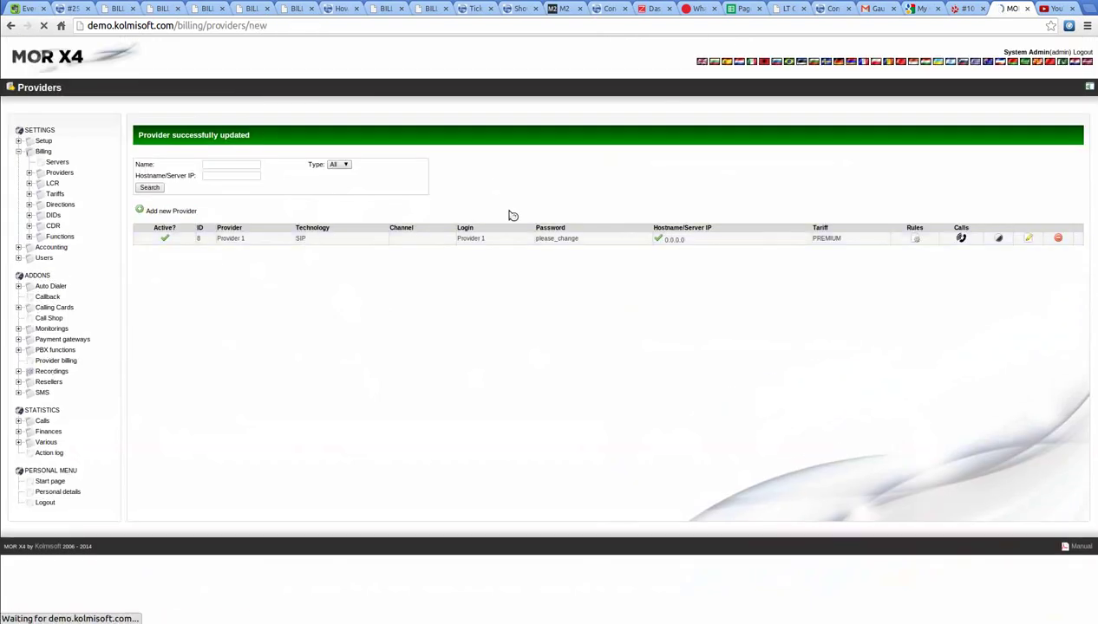
click(270, 152)
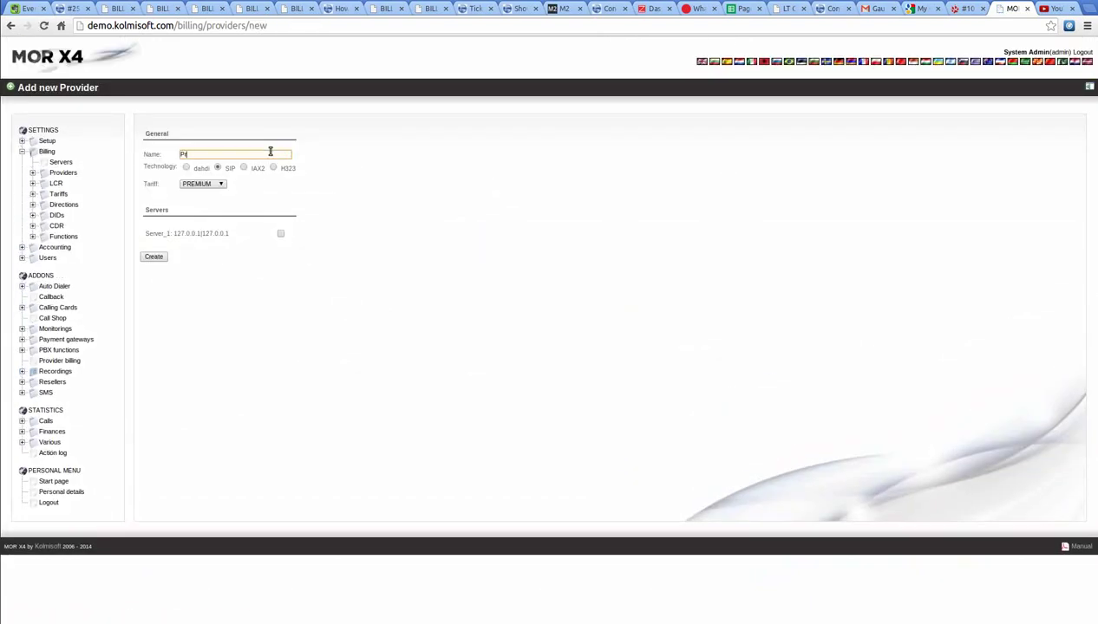
click(280, 233)
click(154, 258)
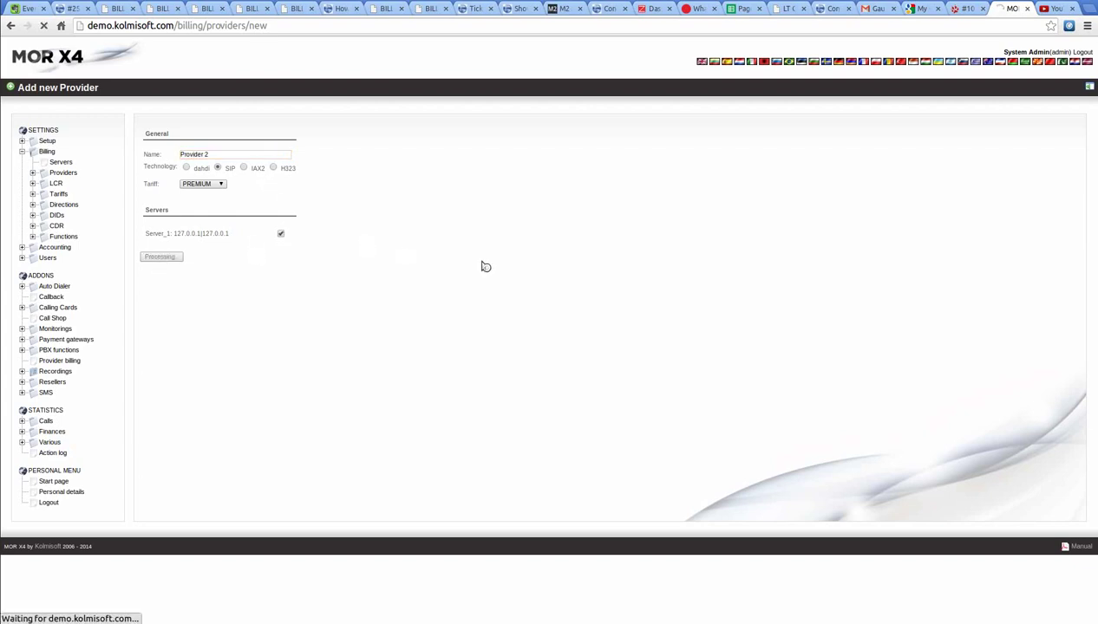
scroll(257, 426, down, 5)
click(158, 572)
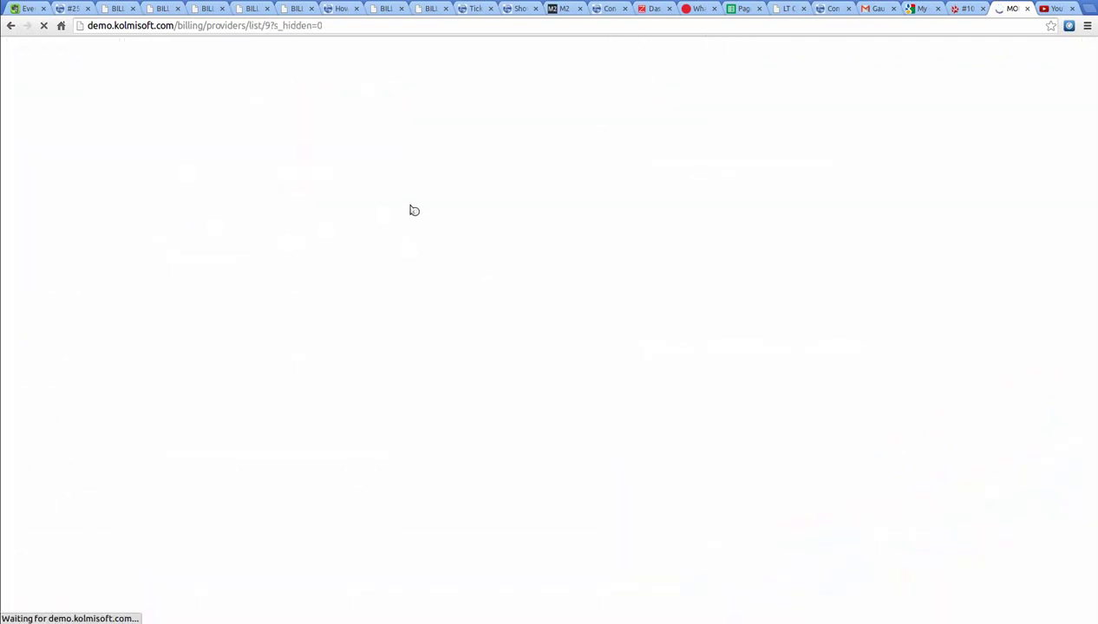
Step: Create a SIP provider named Provider 3 with the PREMIUM tariff on Server_1, and save its default settings
click(170, 211)
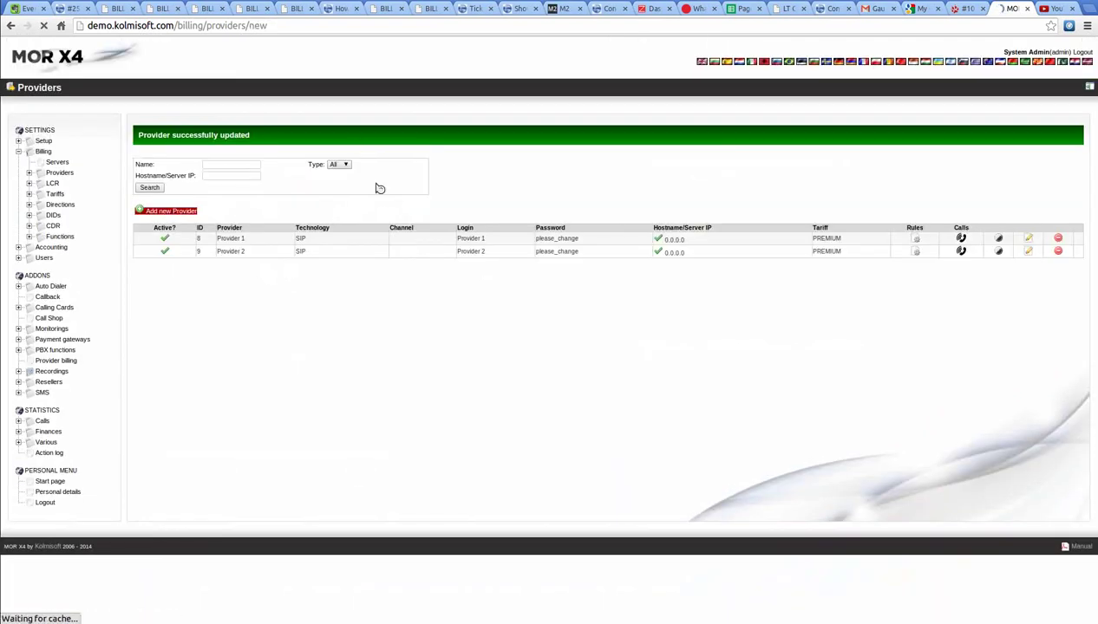
click(238, 154)
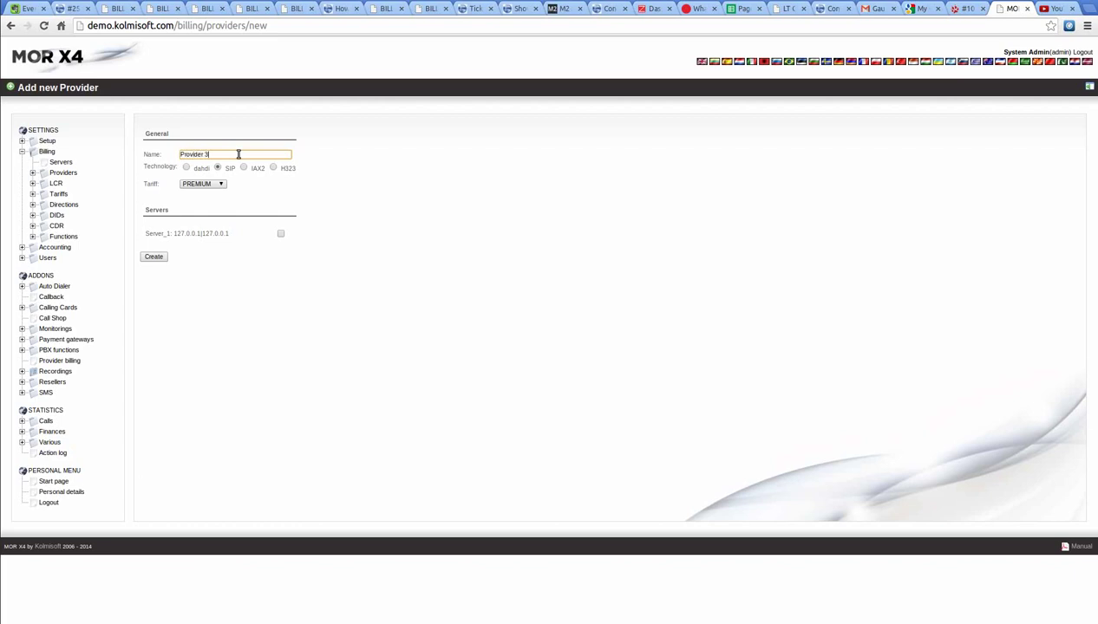
click(280, 233)
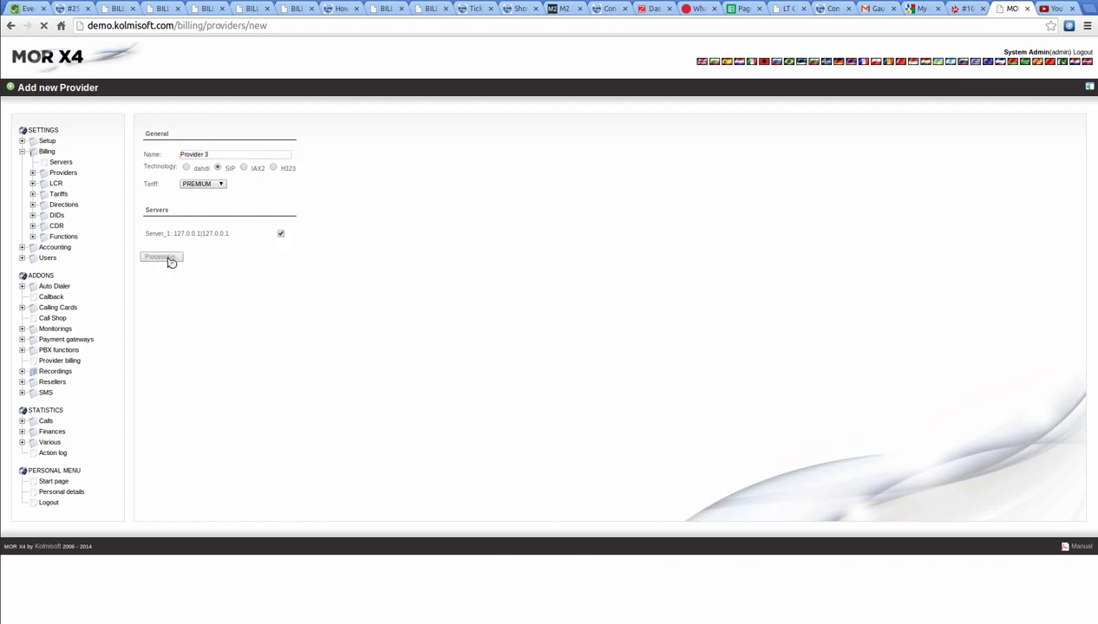
click(160, 259)
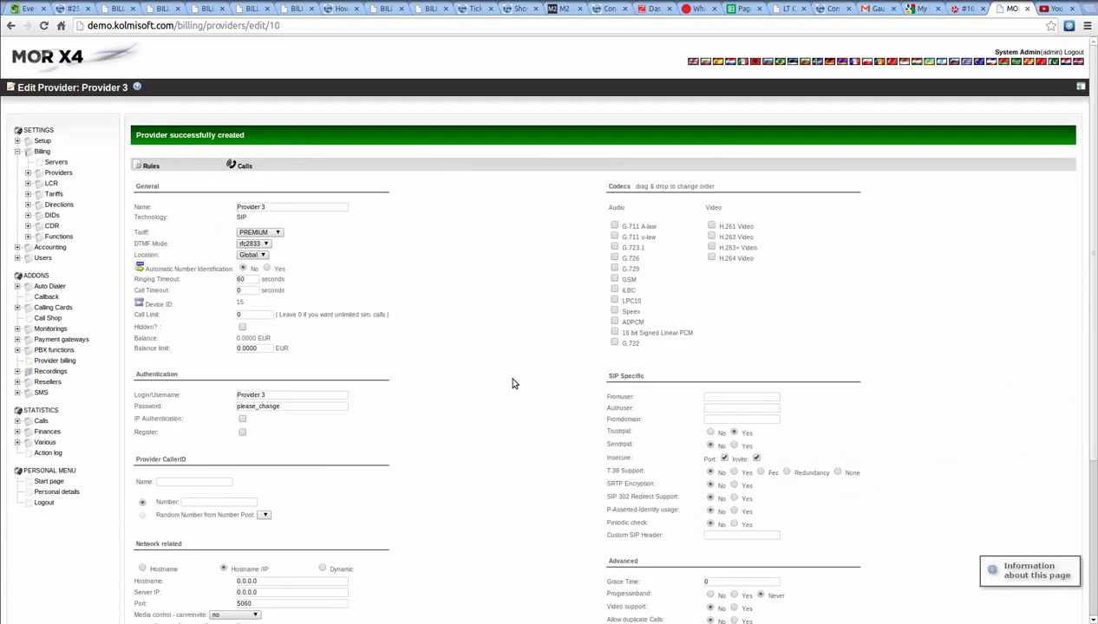
scroll(211, 501, down, 5)
click(153, 574)
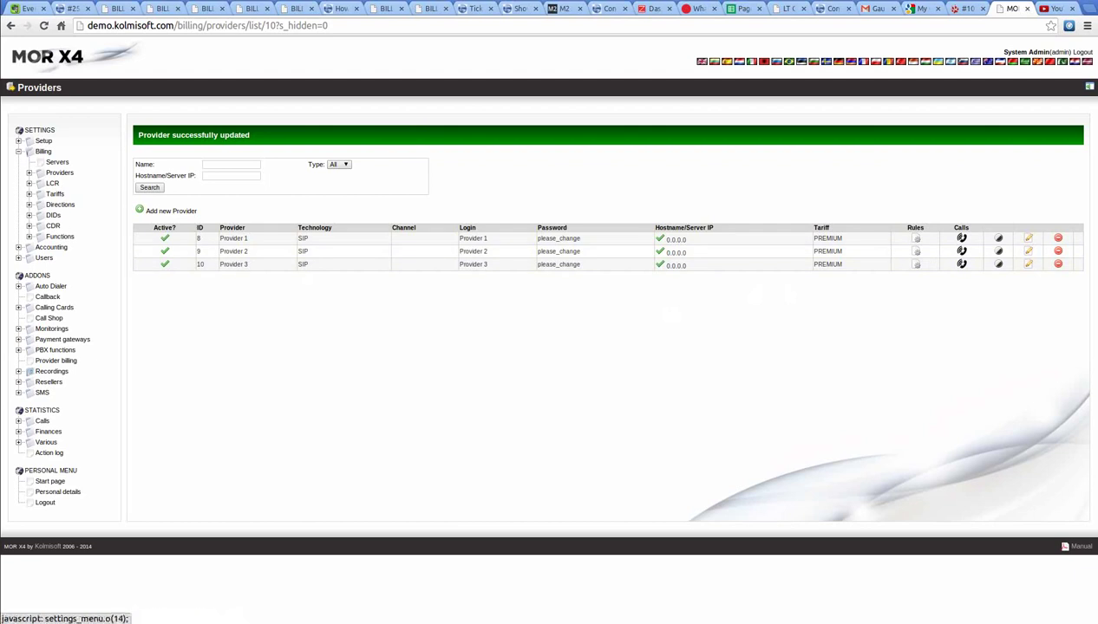
Step: Switch to the KWrite notes, highlight the second item about provider rules, and return to the provider list
key(alt+Tab)
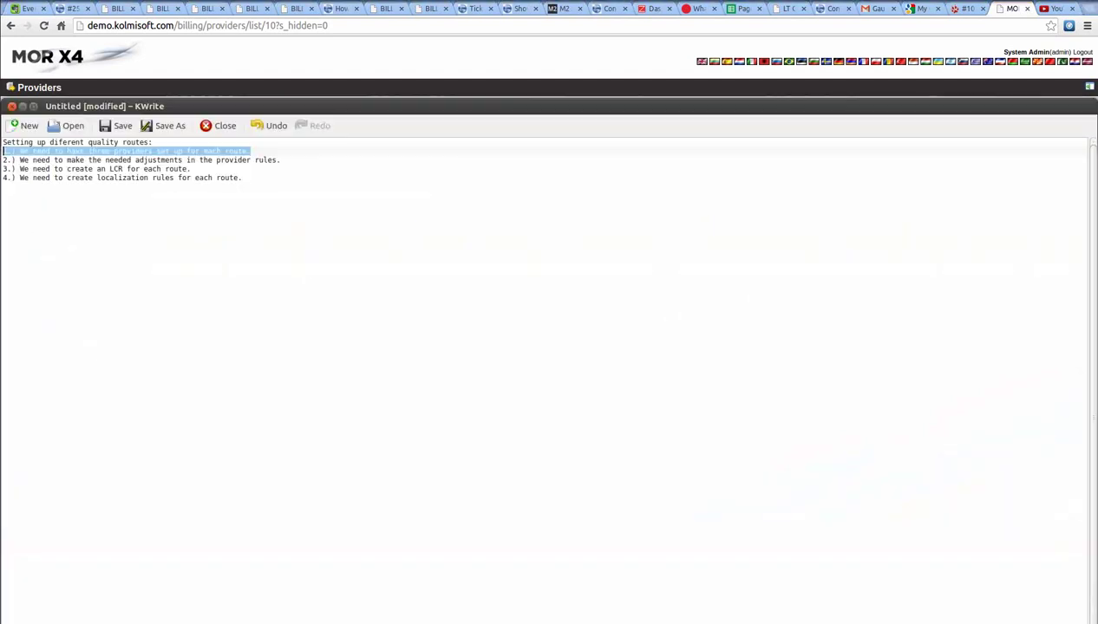
drag(295, 160, 4, 160)
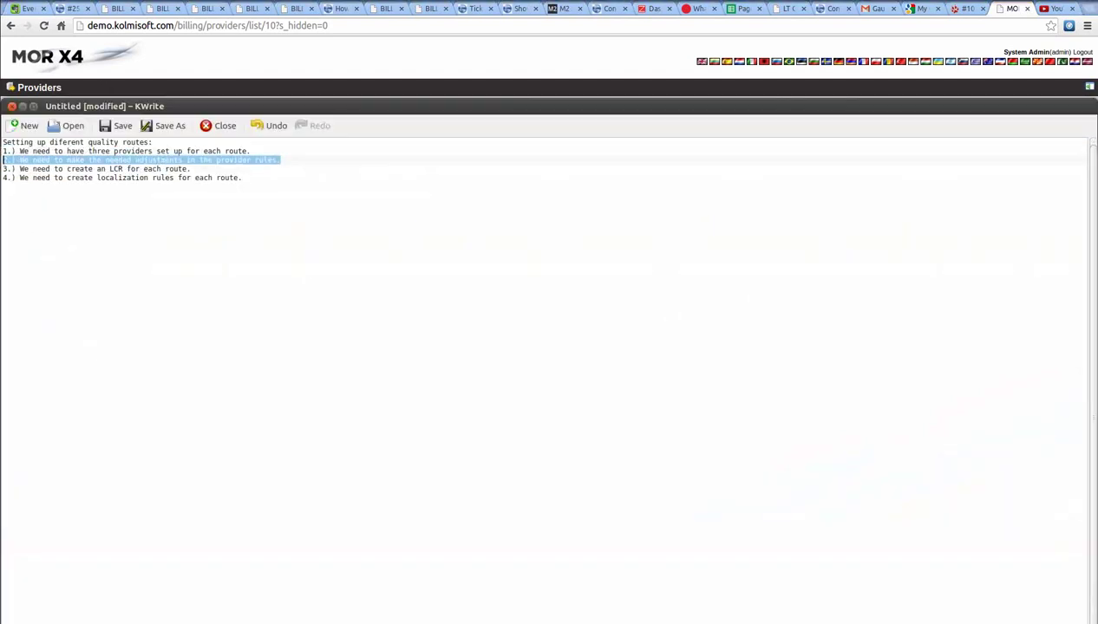
click(305, 165)
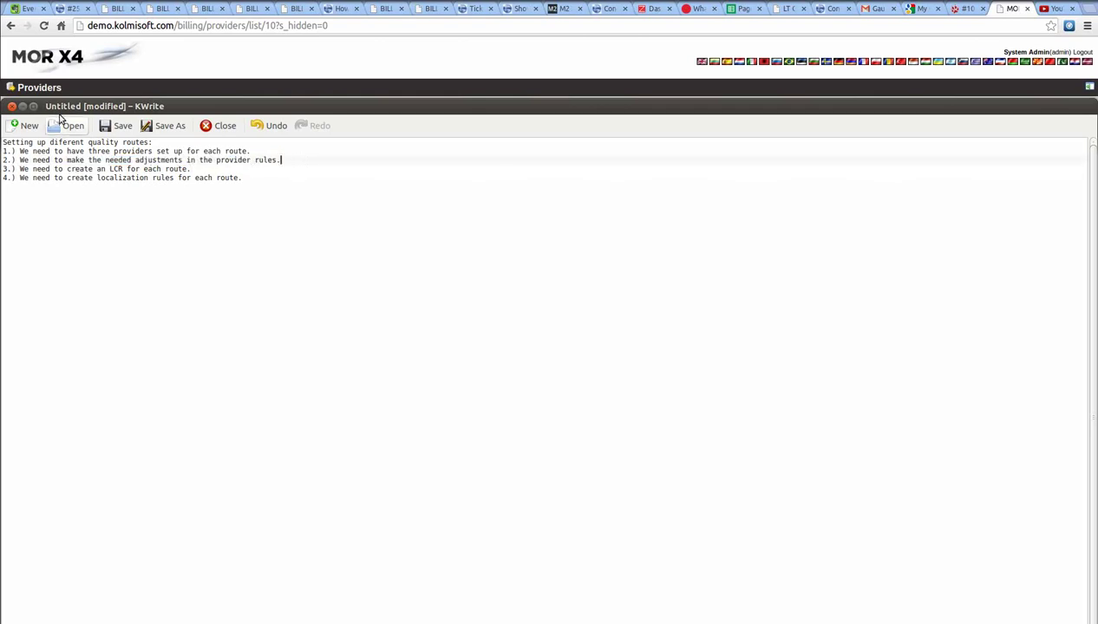
click(22, 105)
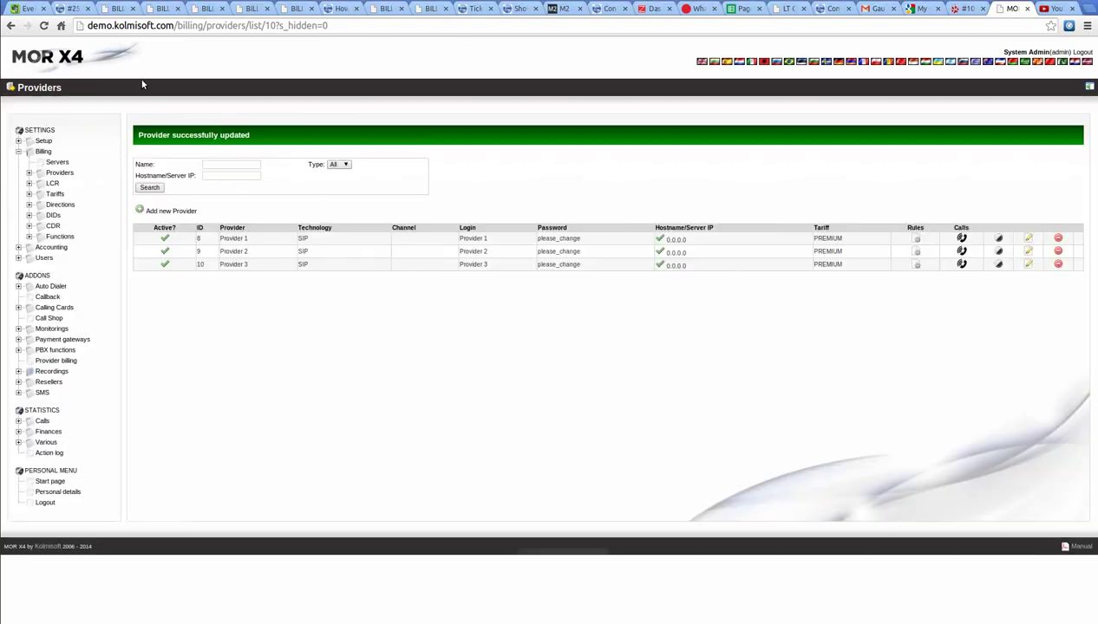
Step: Add a destination rule "First qulity route" to Provider 1 that adds prefix 76532012, with minimum length 10 and maximum 30
click(915, 239)
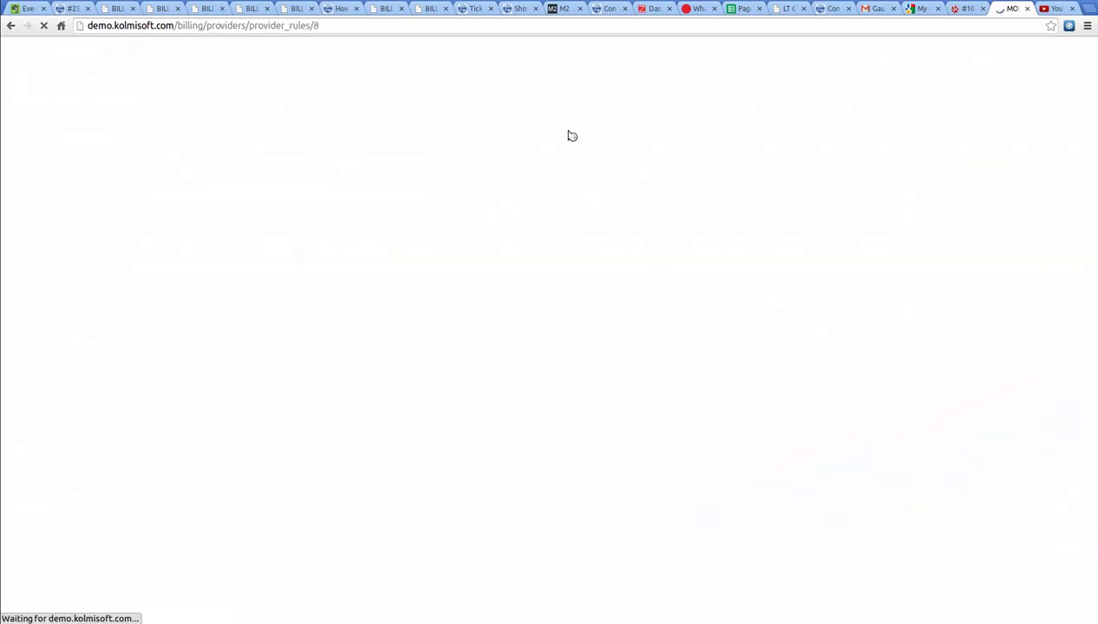
click(238, 179)
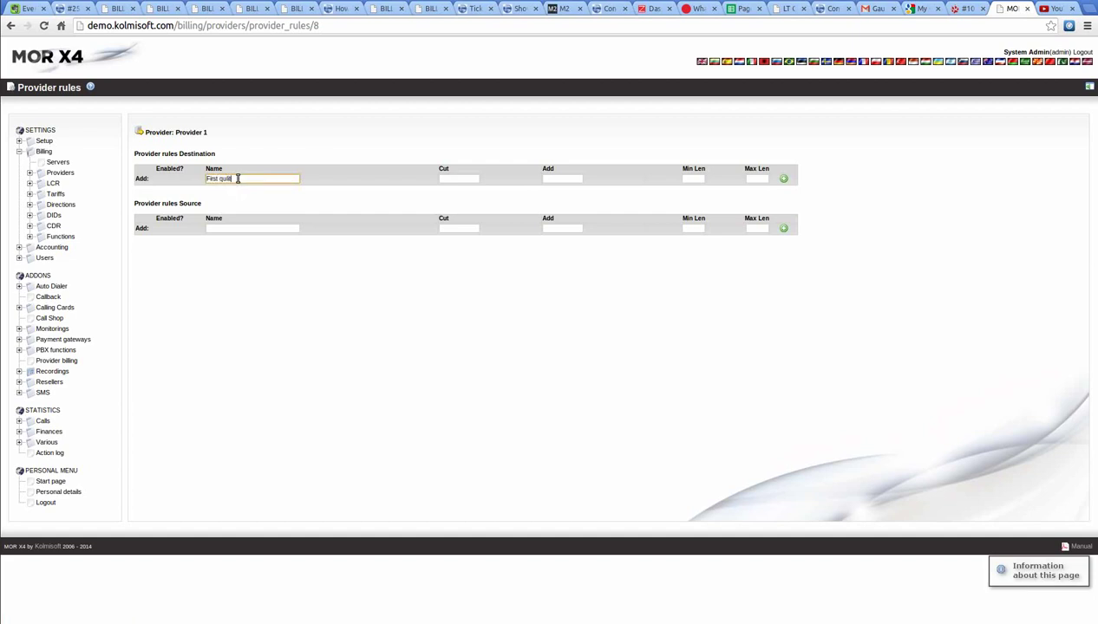
click(566, 177)
click(695, 179)
click(784, 180)
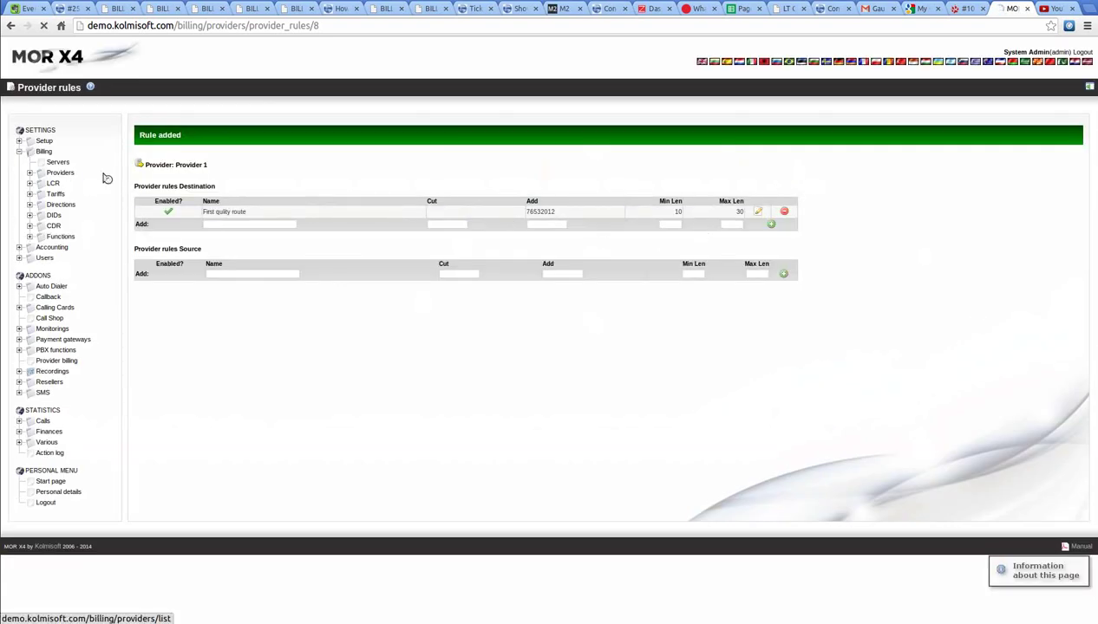
Step: Add a destination rule "Second" to Provider 2 that adds prefix 76532011, with minimum length 10 and maximum 30
click(59, 172)
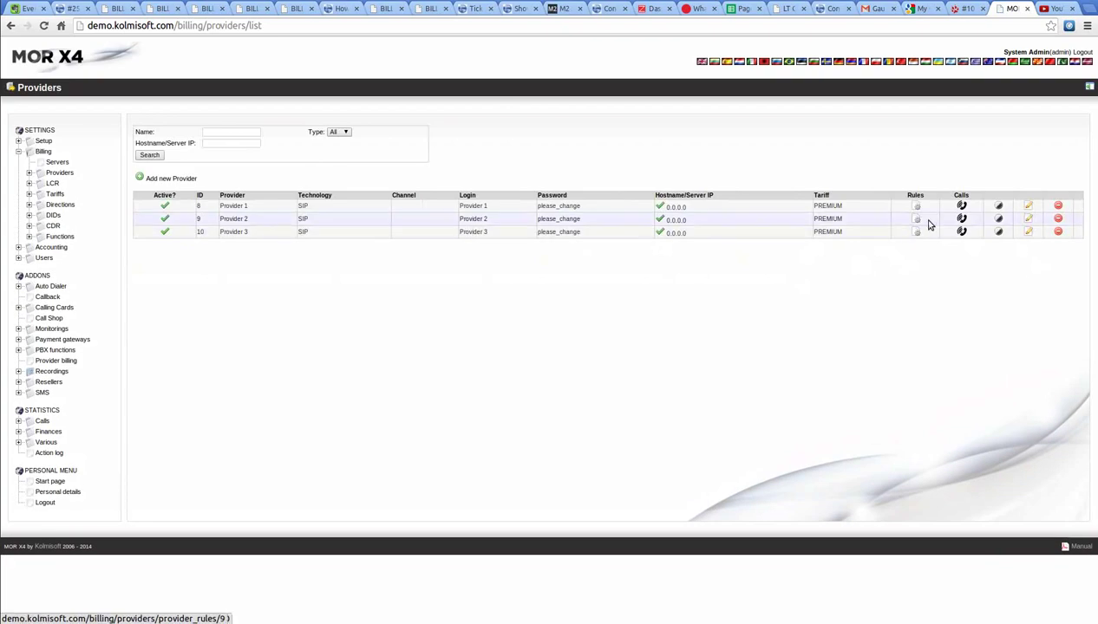
click(915, 220)
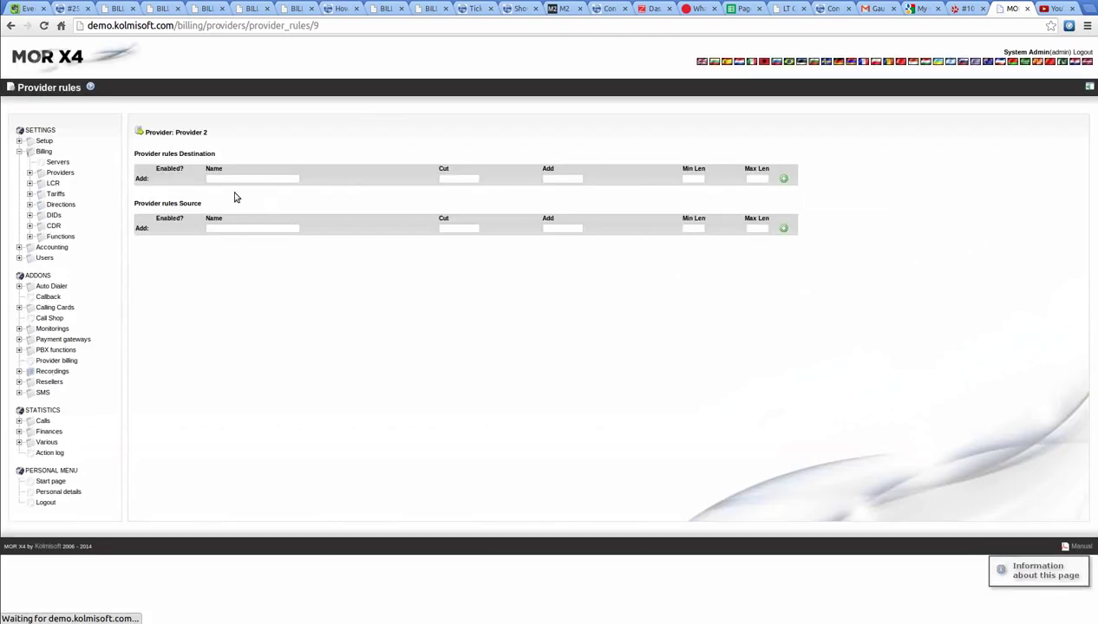
click(243, 178)
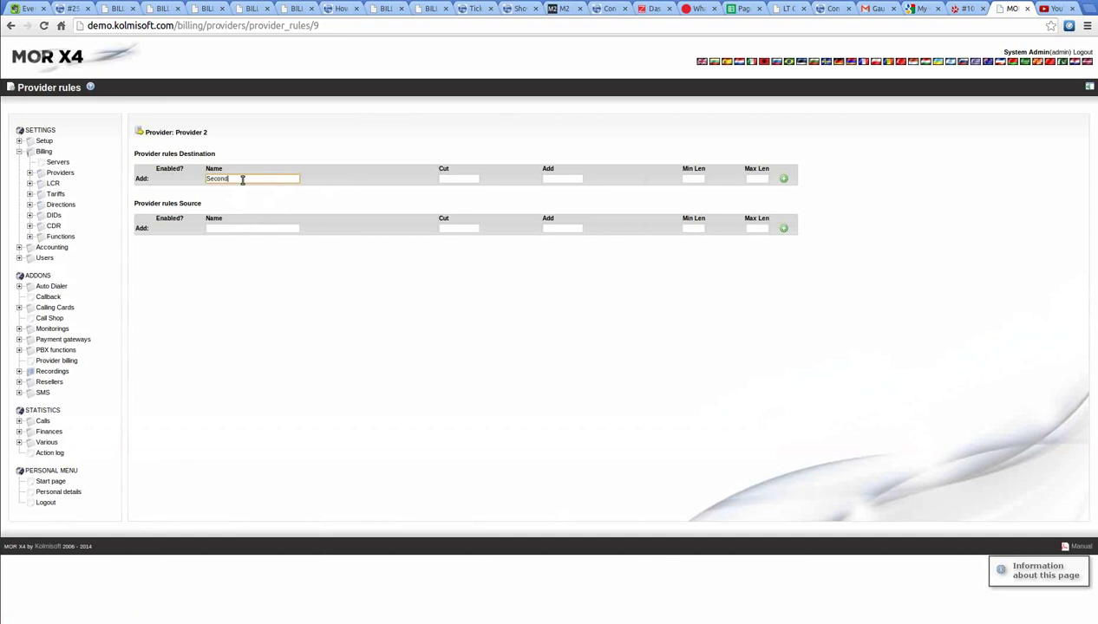
click(552, 179)
click(698, 179)
text(10)
key(Tab)
text(30)
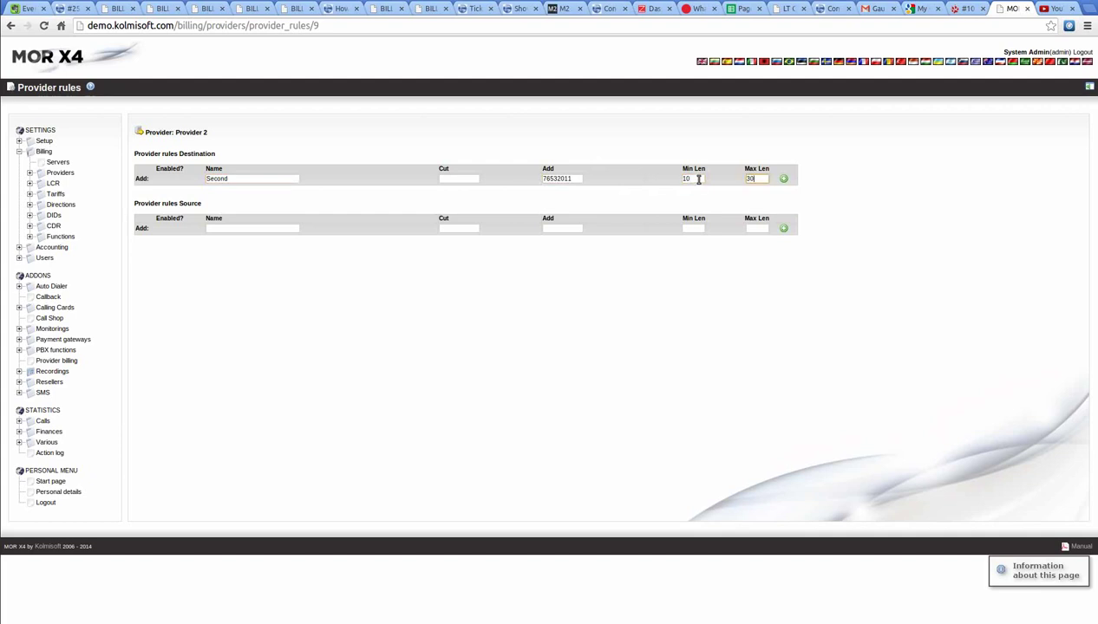
click(786, 180)
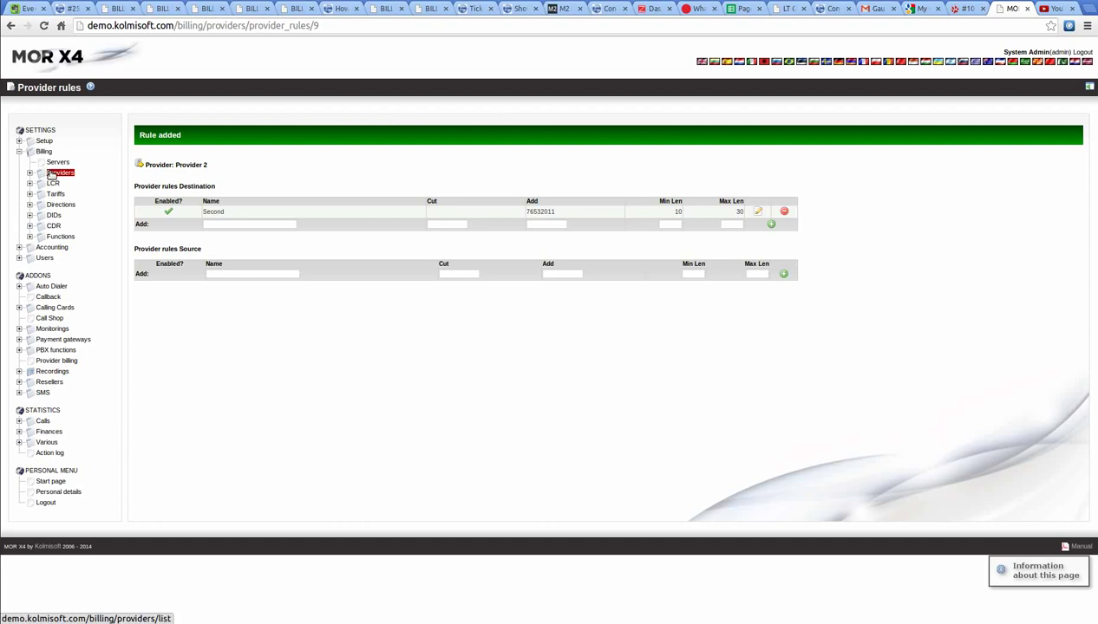
Step: Add a destination rule "Third" to Provider 3 that adds prefix 76532013, with minimum length 10 and maximum 30
click(48, 173)
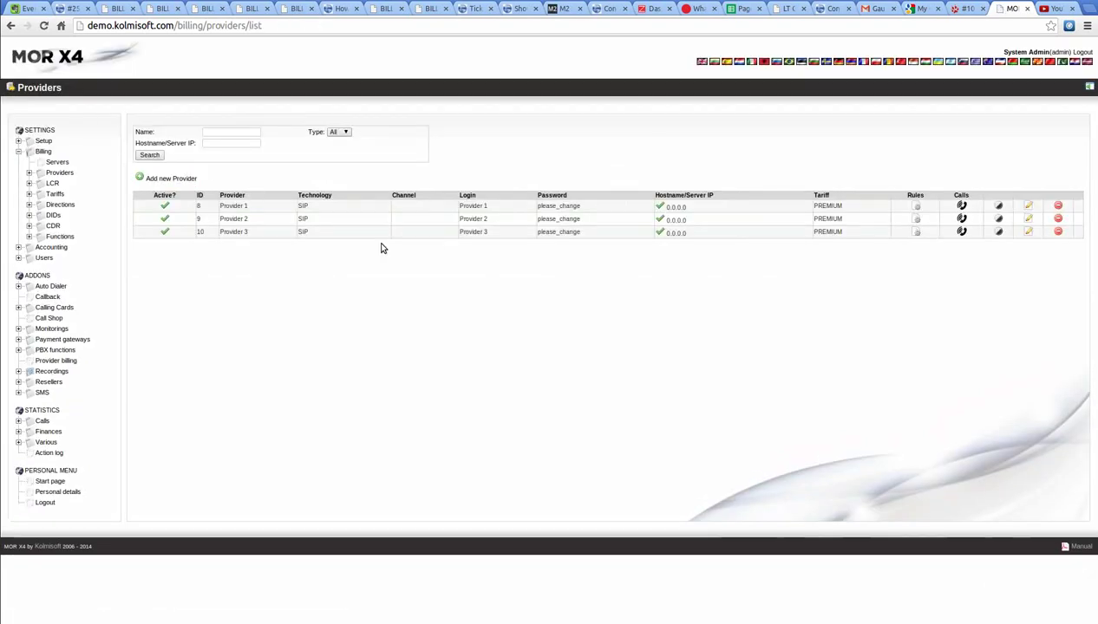
click(916, 233)
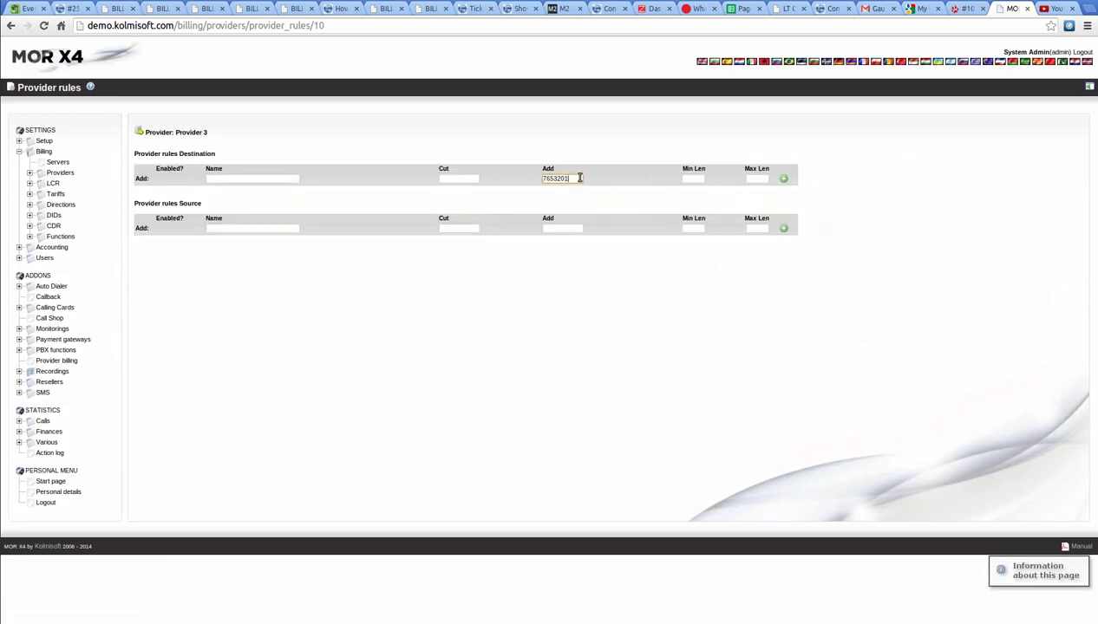
click(253, 179)
click(755, 180)
click(783, 180)
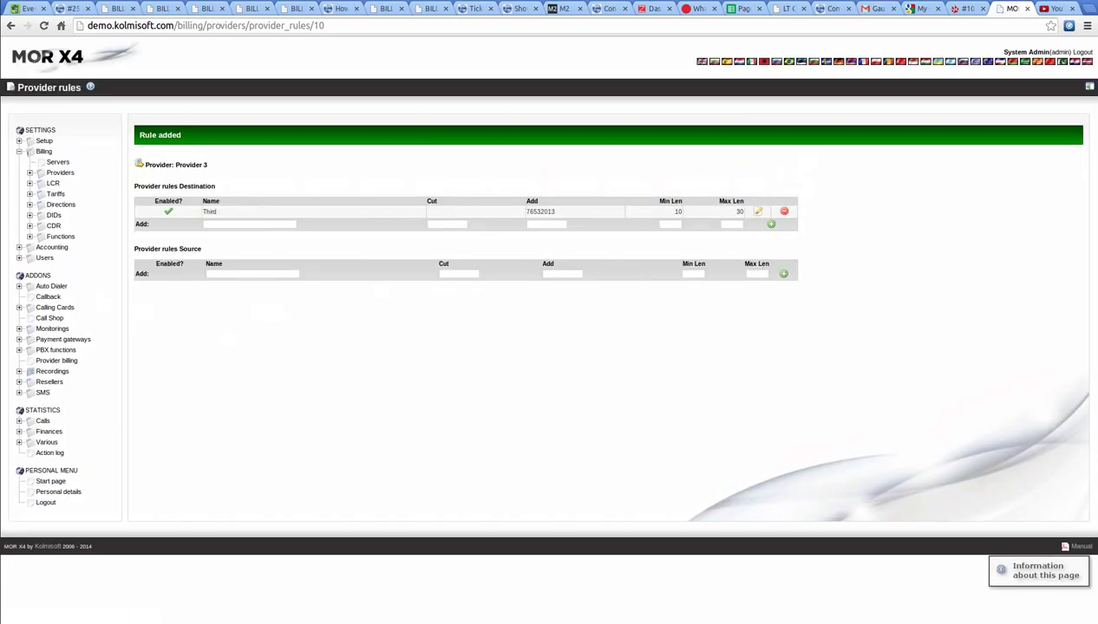
Step: Switch to the KWrite notes, highlight the third item about creating an LCR per route, and return to the billing site
key(alt+Tab)
drag(257, 171, 3, 161)
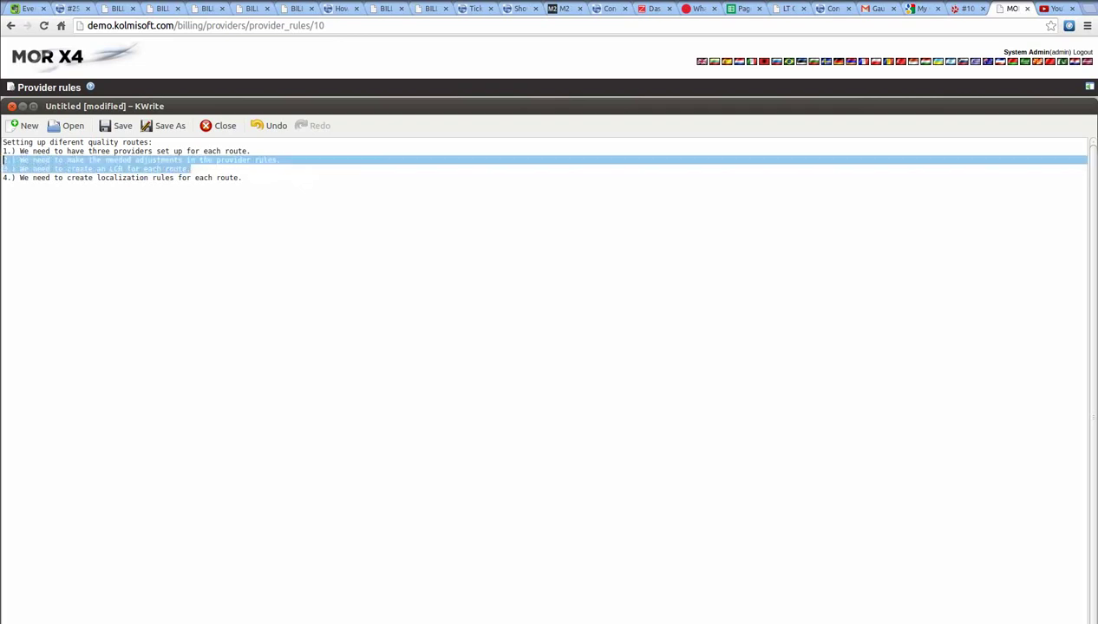
drag(209, 172, 3, 169)
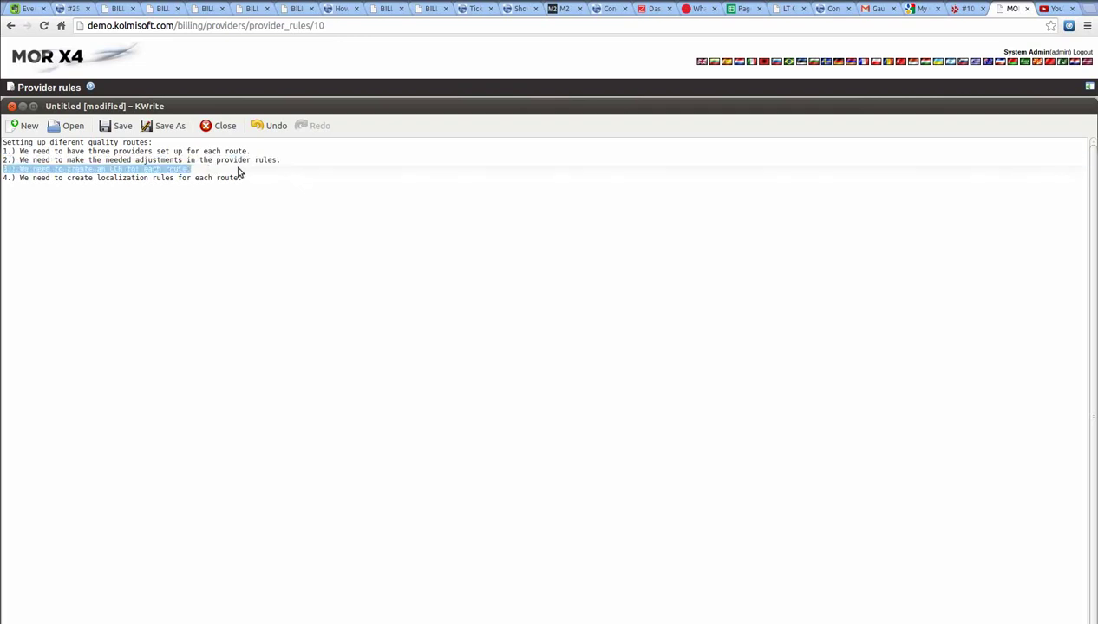
key(alt+Tab)
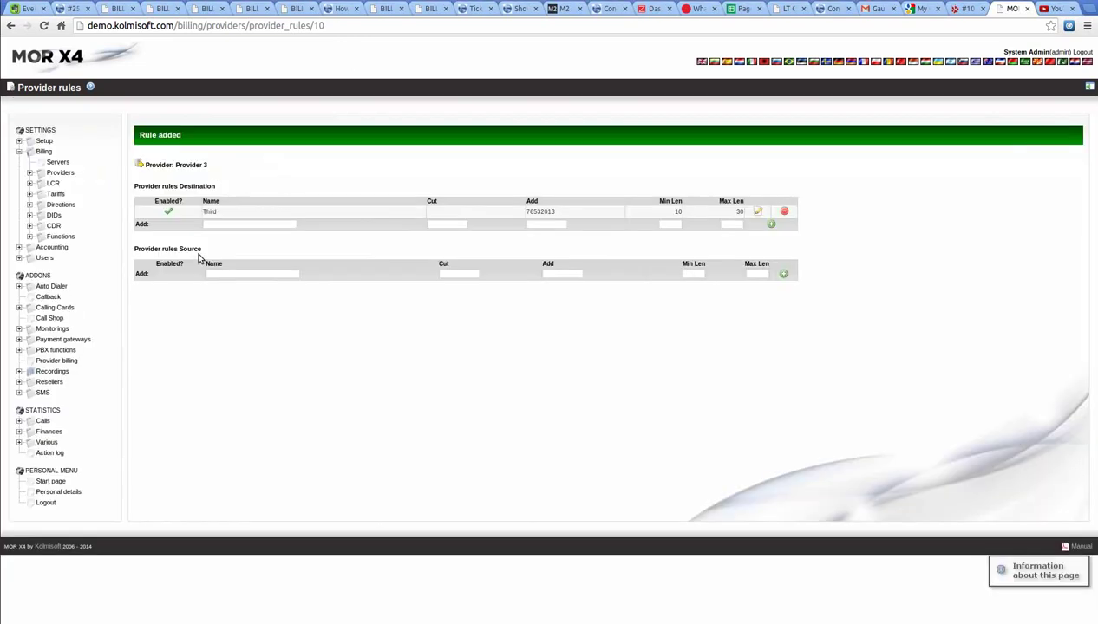
Step: Create a new LCR named LCR 1 with its order set to Priority
click(53, 184)
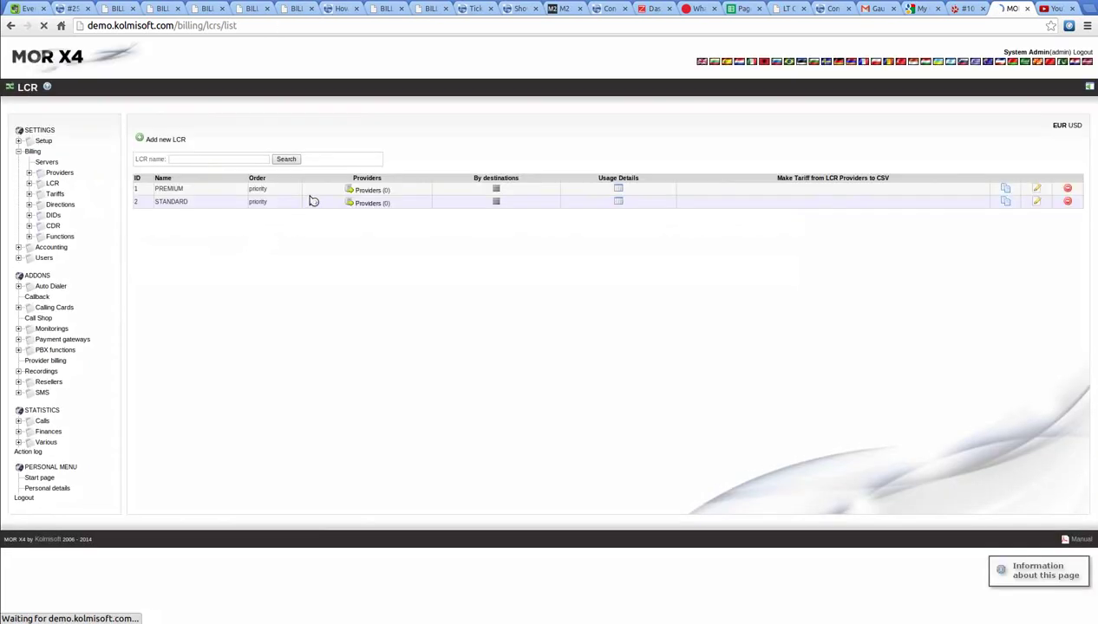
click(164, 141)
click(206, 146)
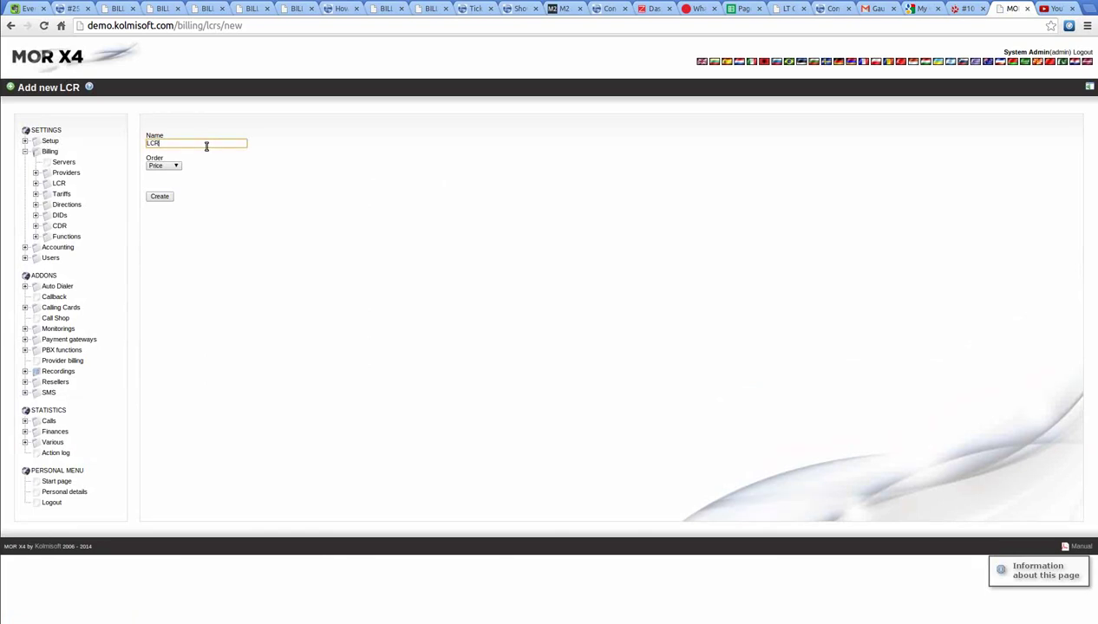
click(164, 166)
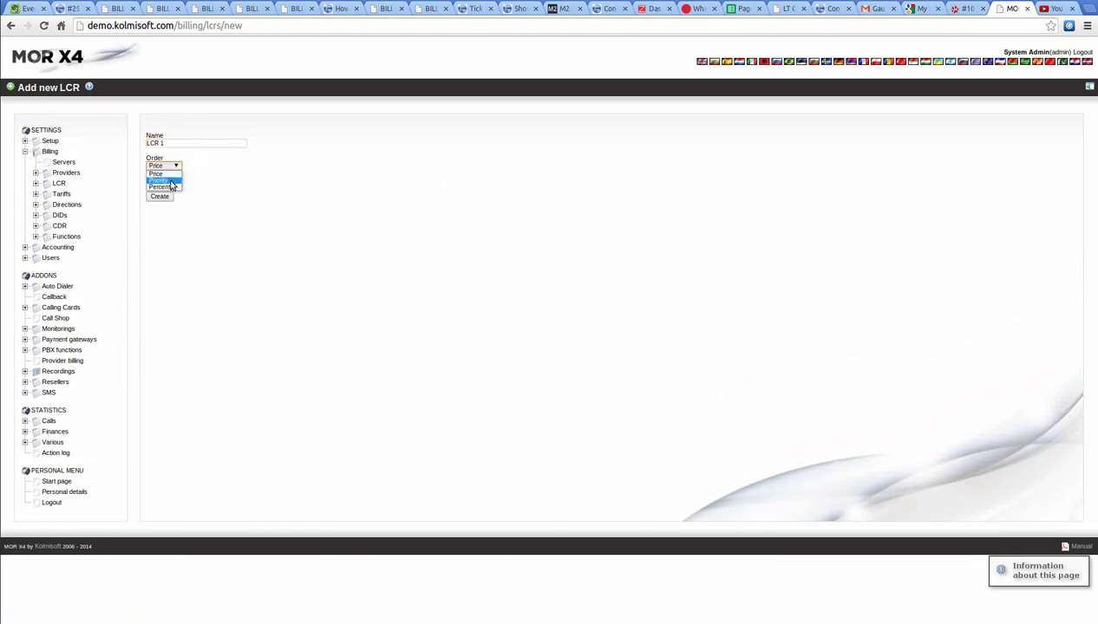
click(165, 180)
click(163, 196)
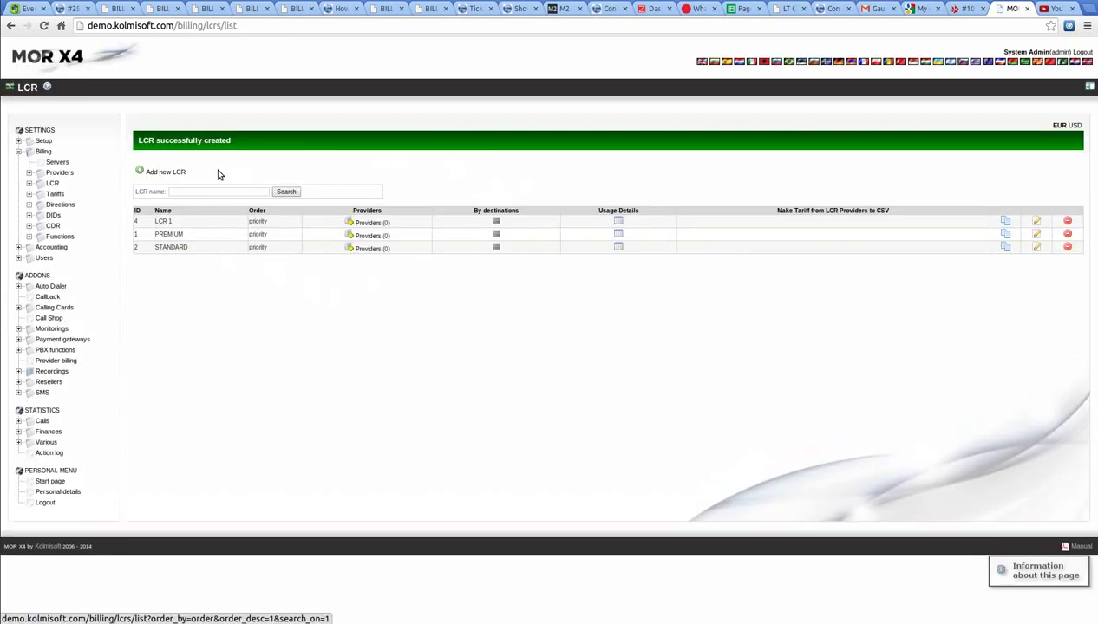
Step: Create a new LCR named LCR 2 with its order set to Priority
click(176, 173)
click(205, 144)
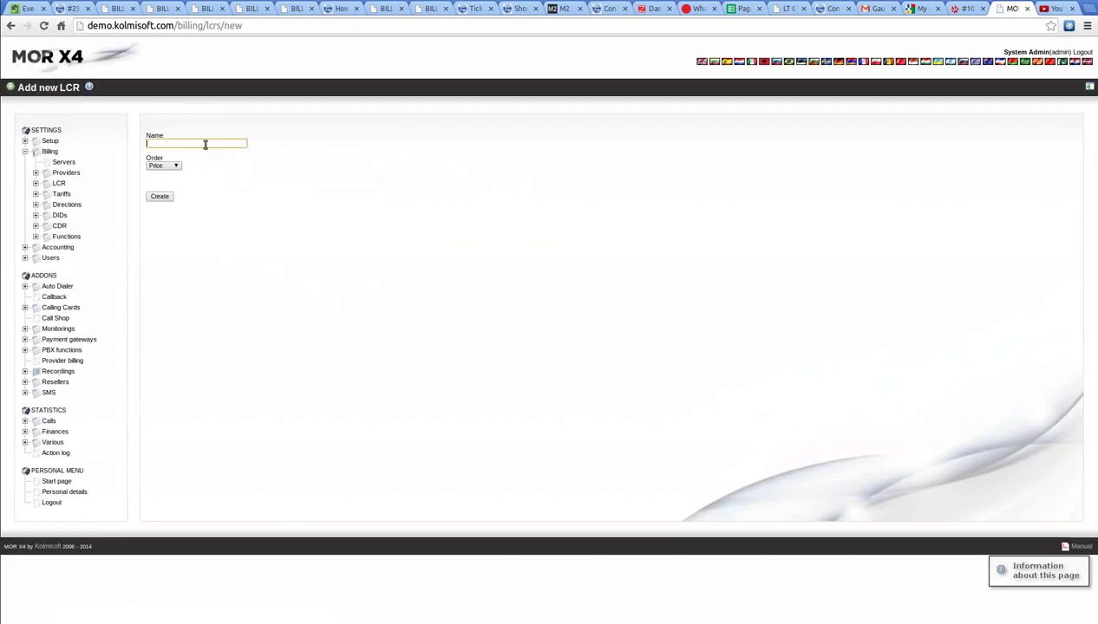
click(164, 166)
click(164, 175)
click(164, 166)
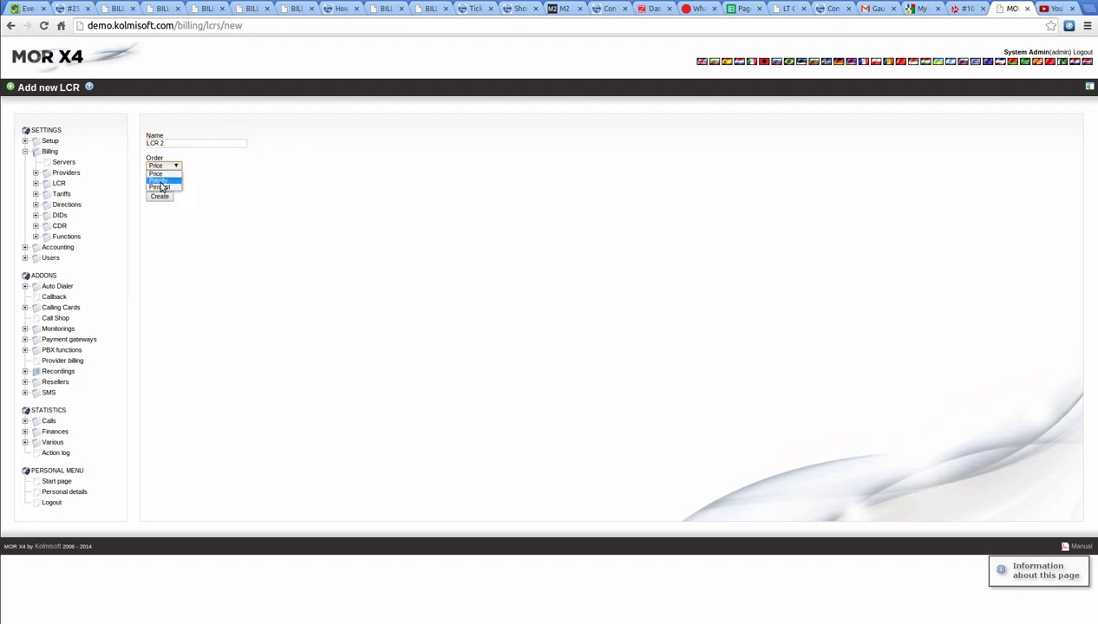
click(160, 181)
click(161, 196)
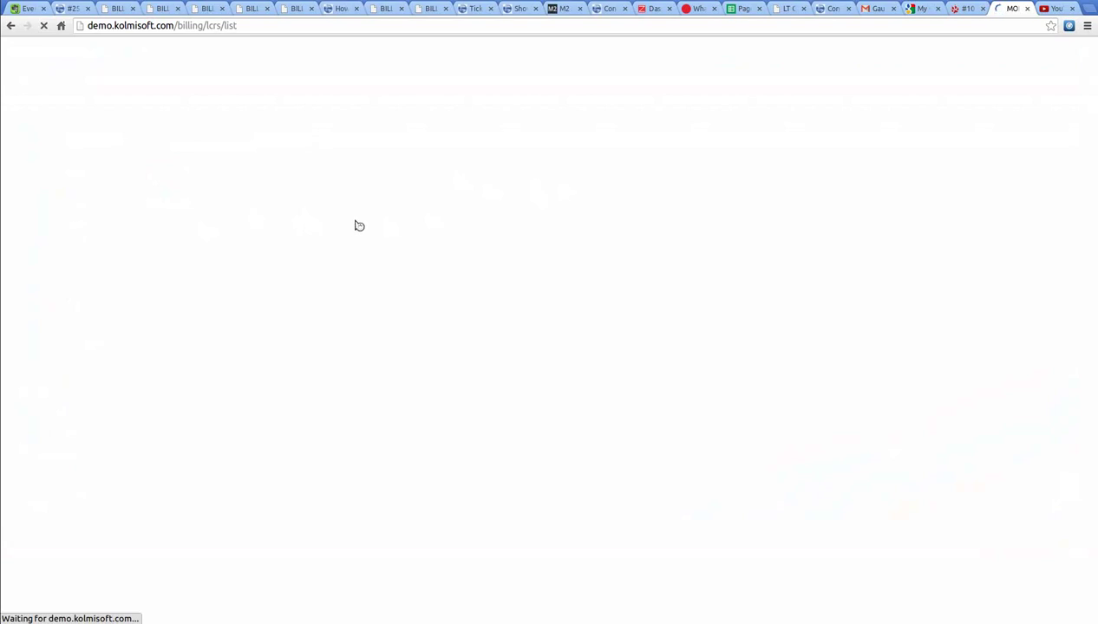
Step: Create a new LCR named LCR 3 with its order set to Priority
click(158, 173)
click(229, 145)
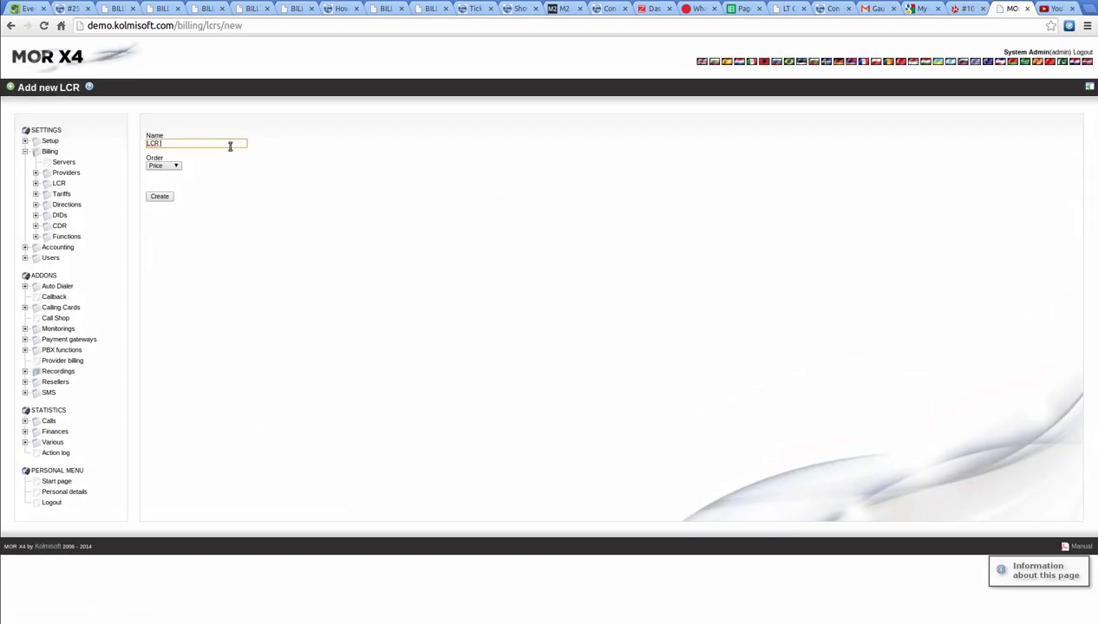
click(163, 166)
click(161, 180)
click(159, 196)
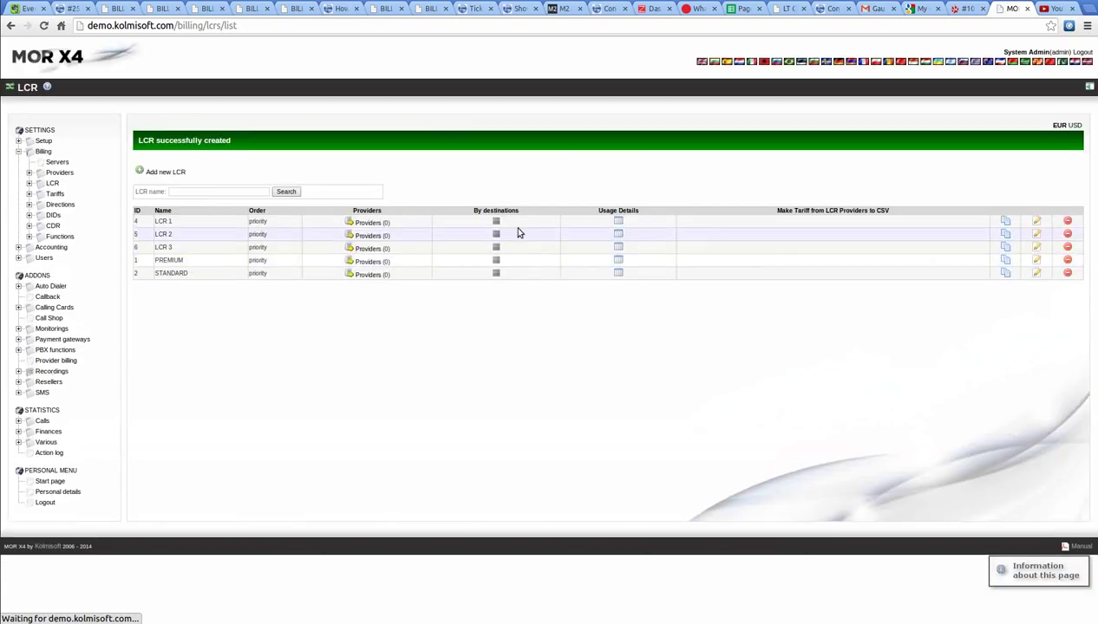
Step: Add Provider 1 to the provider list of LCR 1 and save the changes
drag(364, 222, 365, 232)
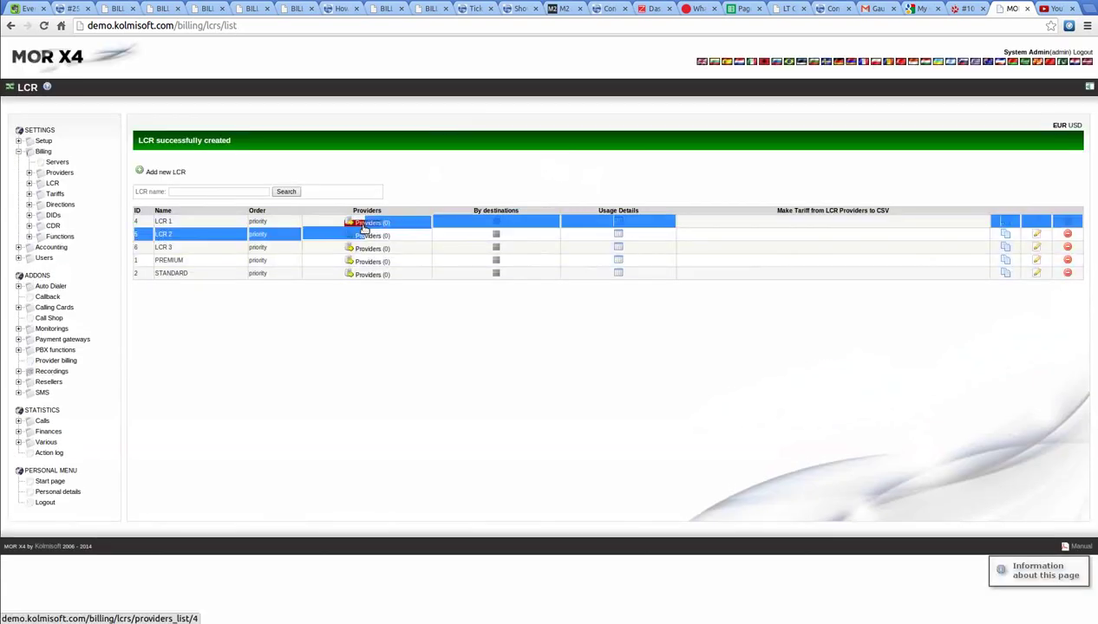
click(364, 228)
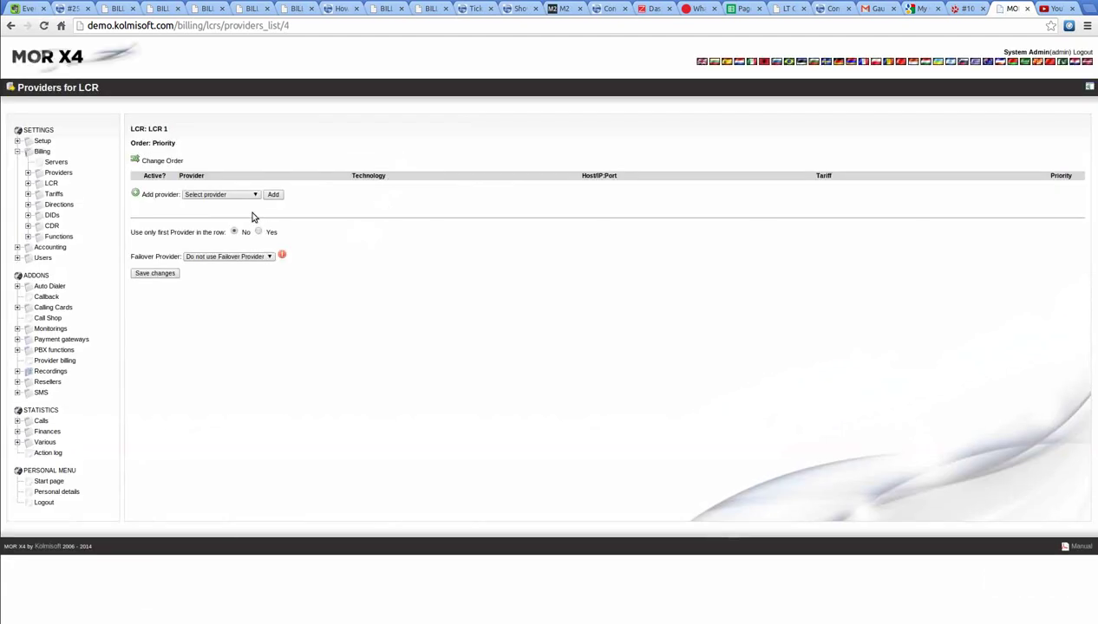
click(227, 194)
click(233, 212)
click(273, 194)
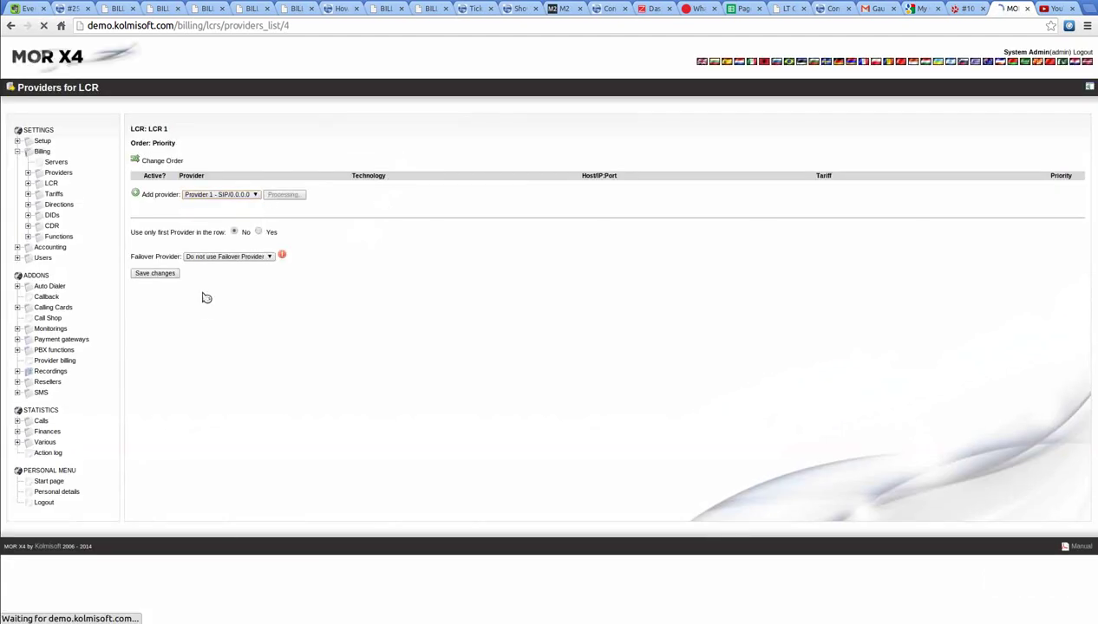
click(167, 320)
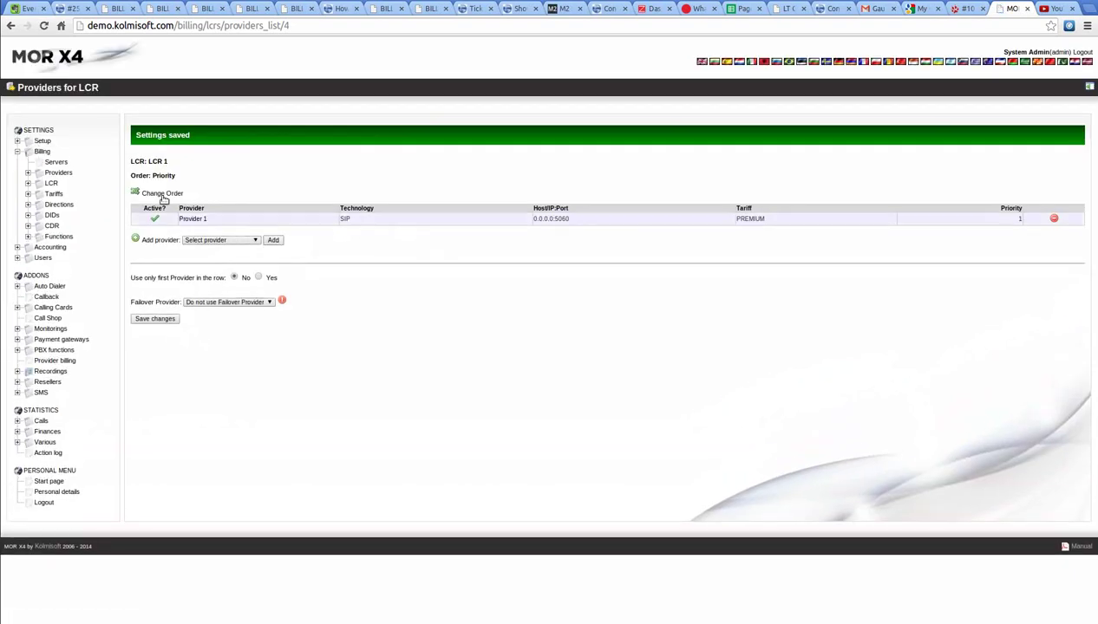
Step: Go back to the LCR list and add Provider 2 to the provider list of LCR 2
click(53, 184)
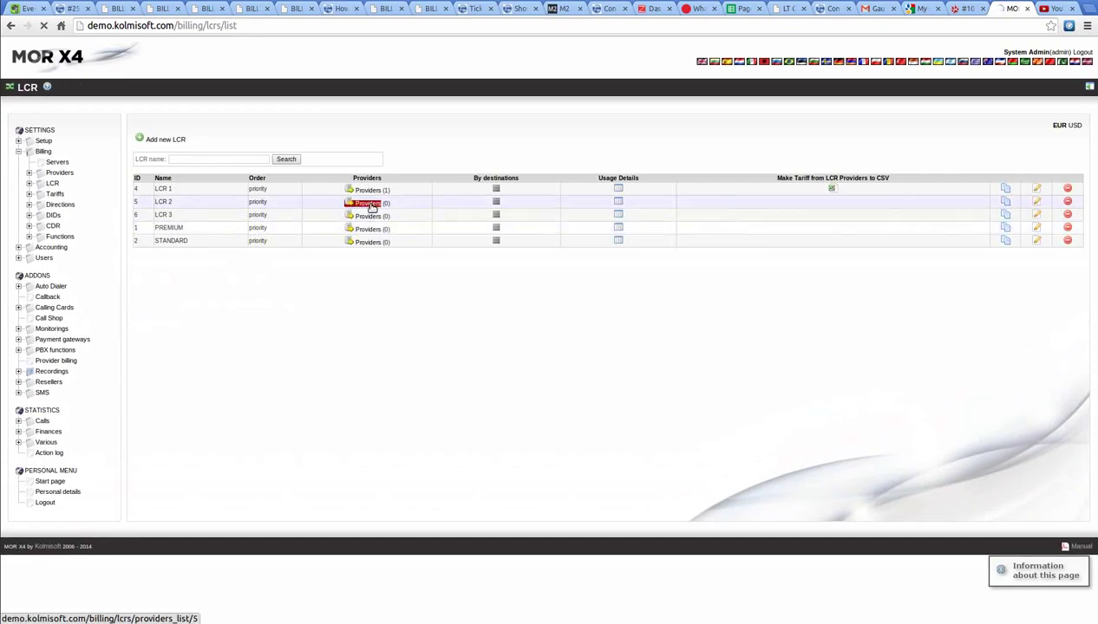
click(356, 203)
click(230, 199)
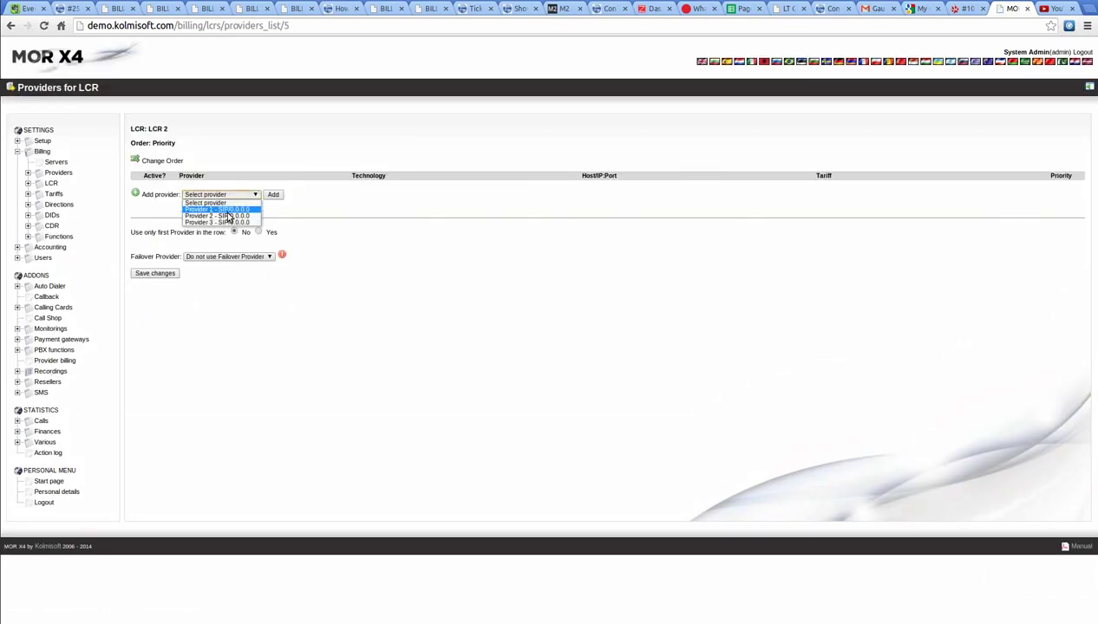
click(228, 217)
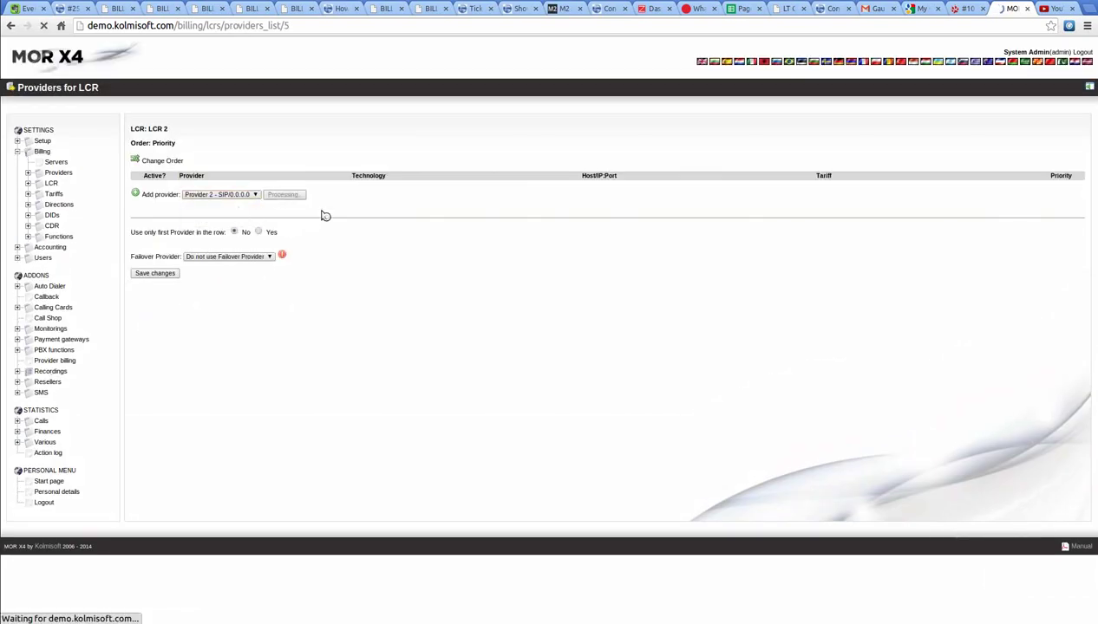
Step: Return to the LCR list, add Provider 3 to the provider list of LCR 3 and save the changes
click(50, 184)
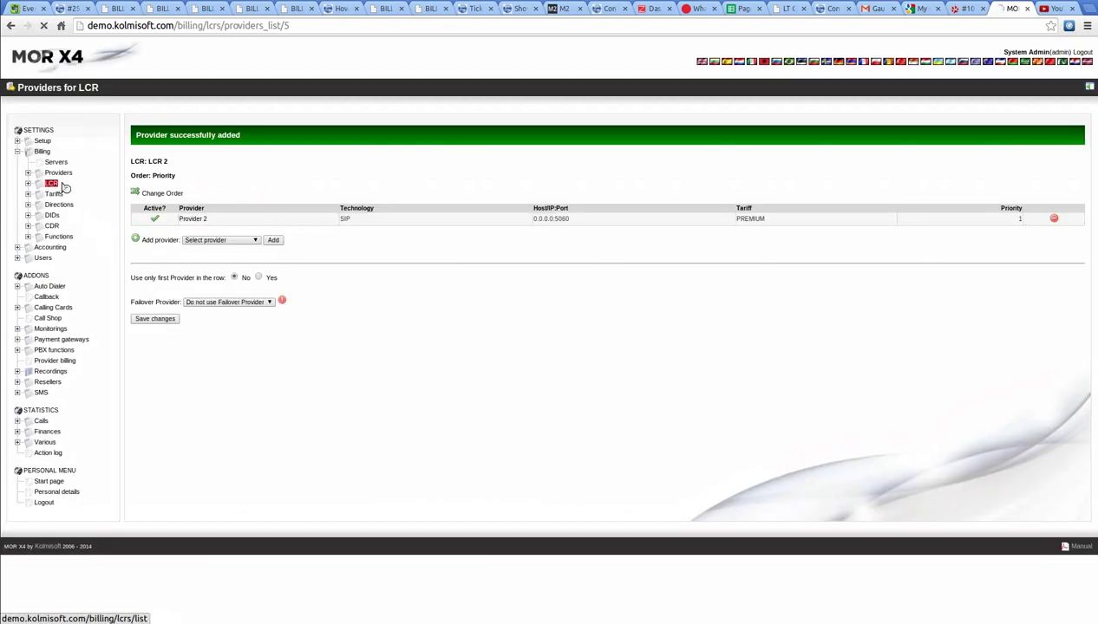
click(370, 217)
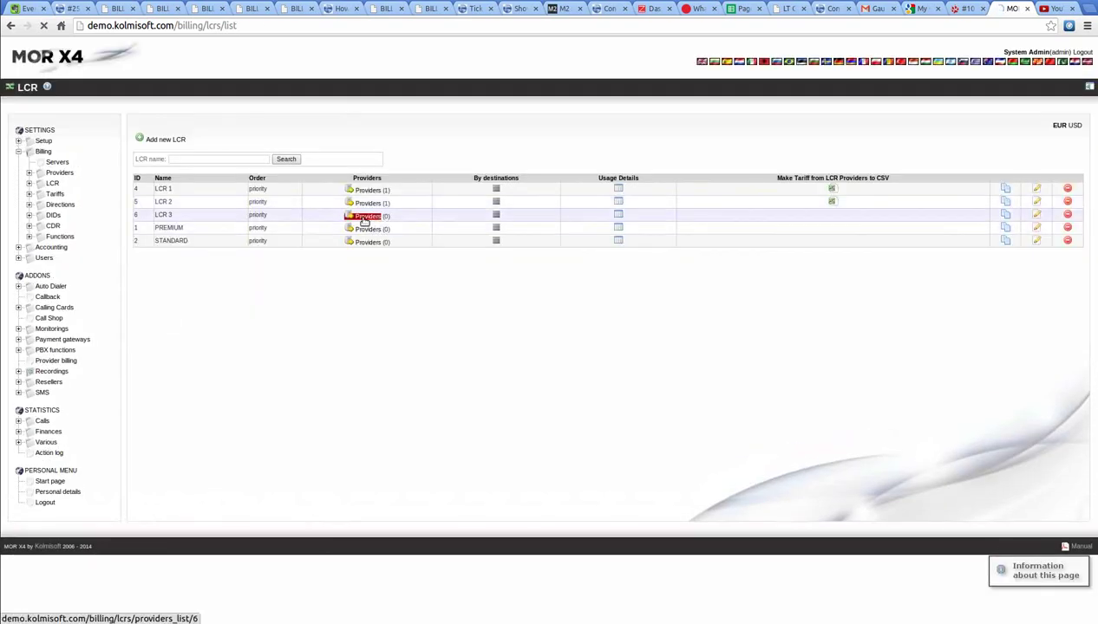
click(241, 196)
click(217, 222)
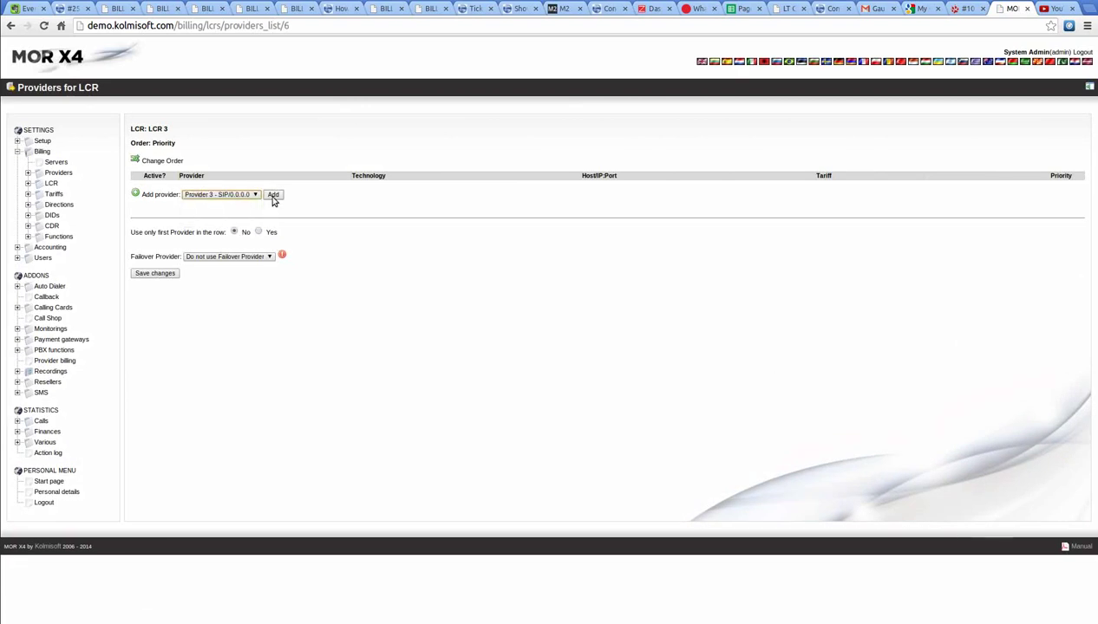
click(273, 196)
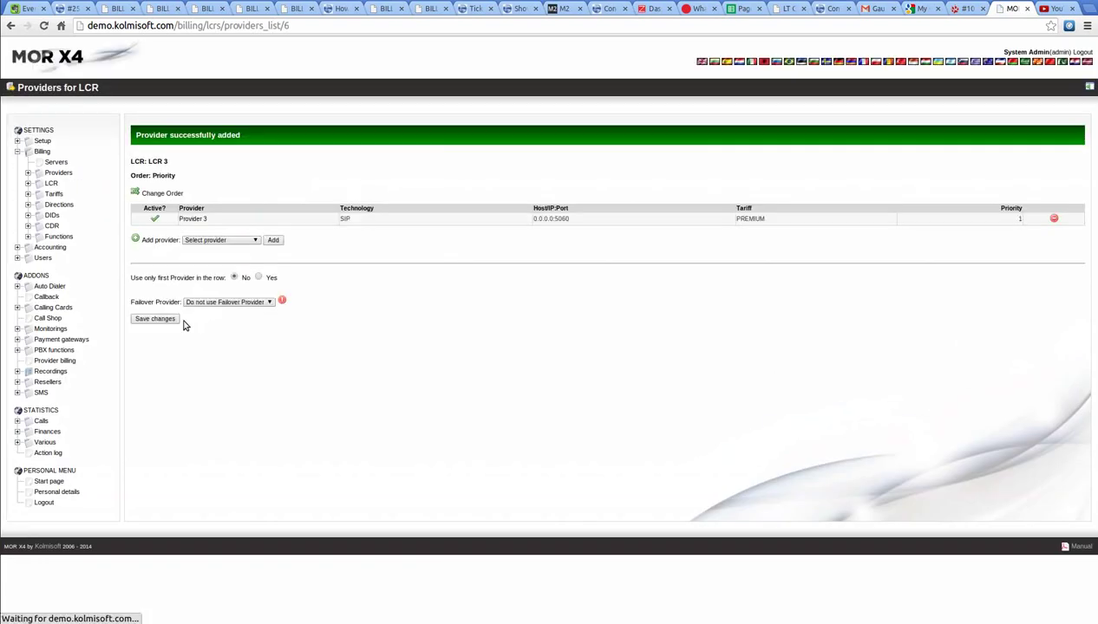
click(154, 318)
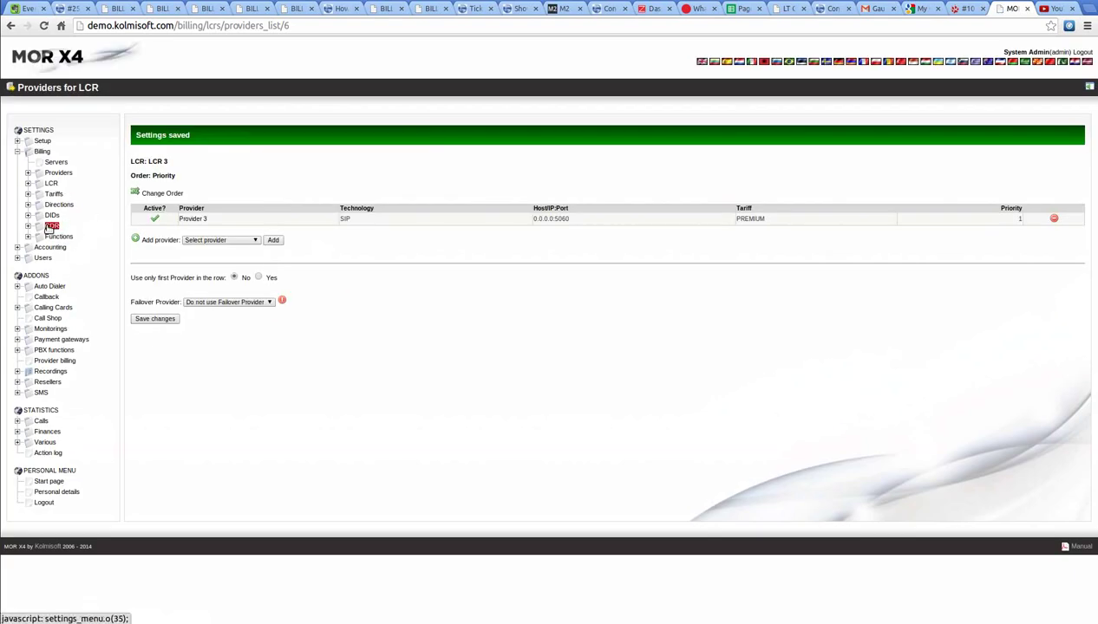
Step: Switch to the KWrite notes, highlight the fourth item about creating localization rules, and return to the billing site
key(alt+Tab)
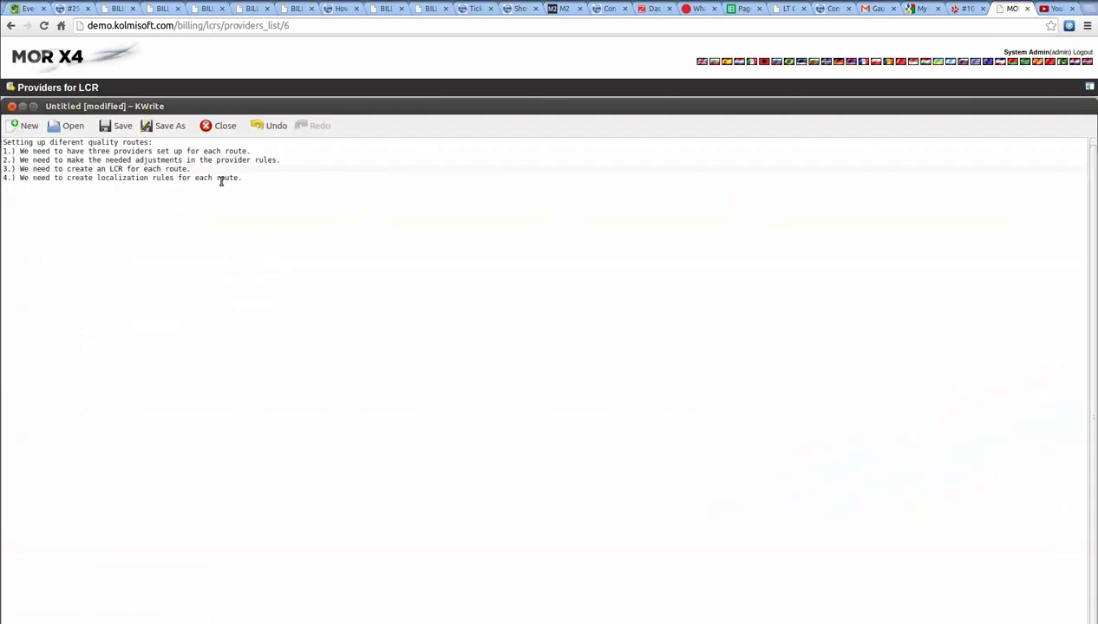
drag(265, 177, 3, 179)
click(307, 185)
drag(281, 186, 3, 178)
click(242, 221)
click(5, 7)
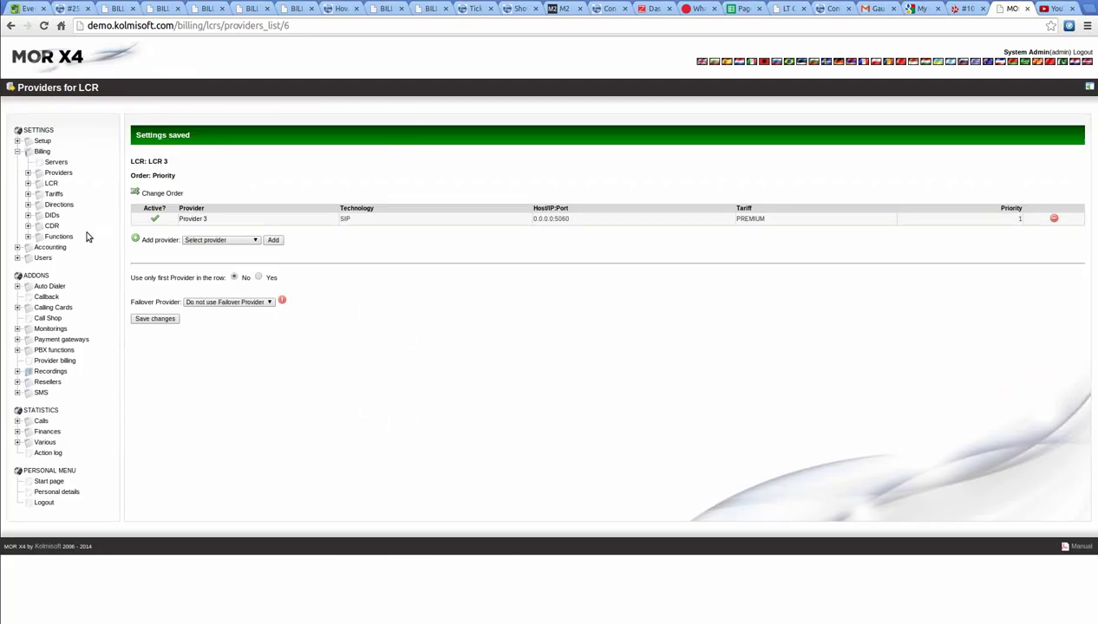
Step: Open the localization rules of the Global location
click(57, 237)
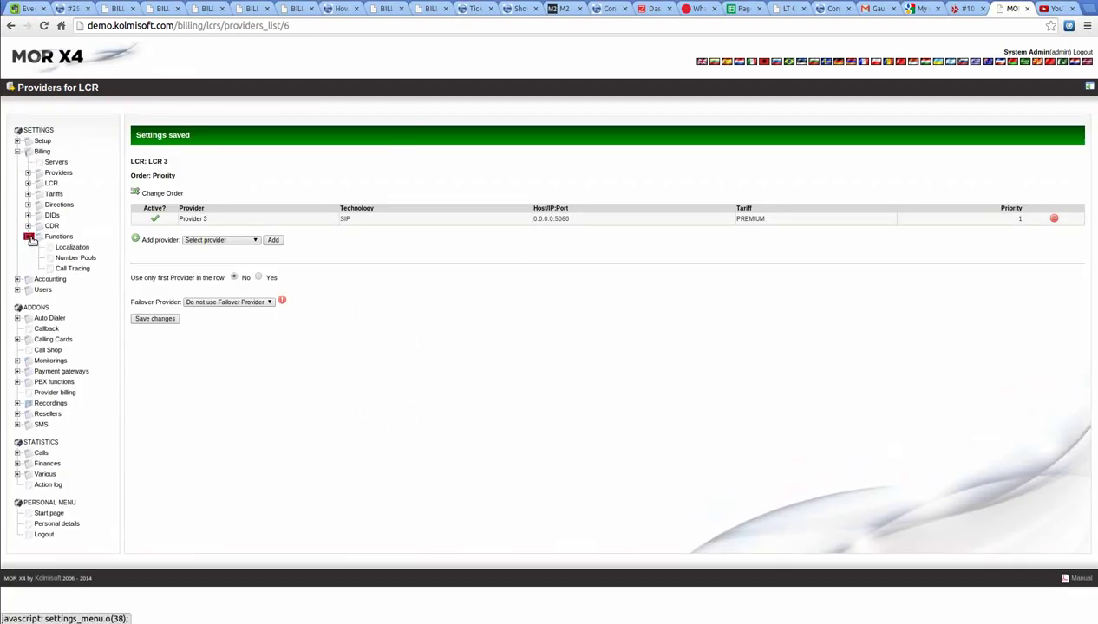
click(71, 247)
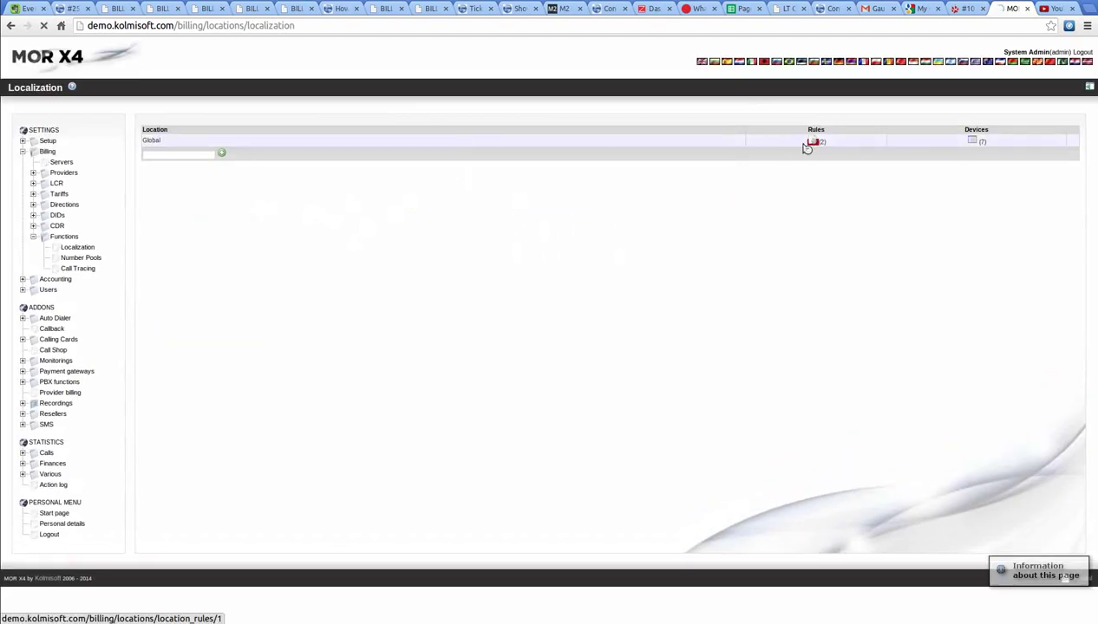
click(815, 142)
Step: Switch to KWrite and add the line "Since the user will only dial 2012 2011 or 2013 we will need to make the rules accordin these prefixes"
key(alt+Tab)
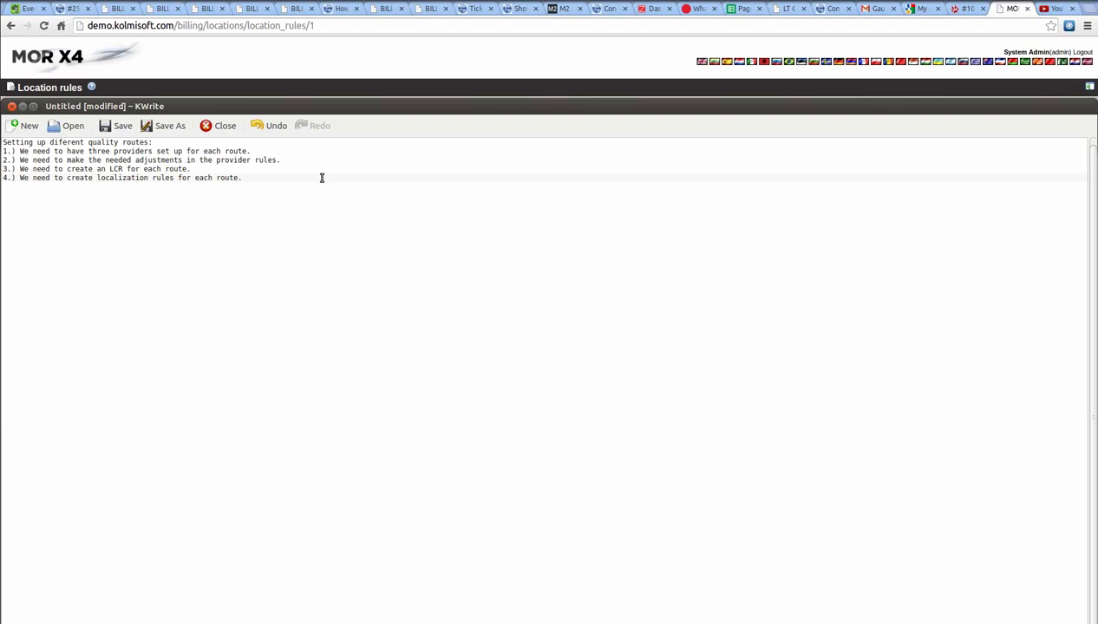
key(Return)
text(Sin)
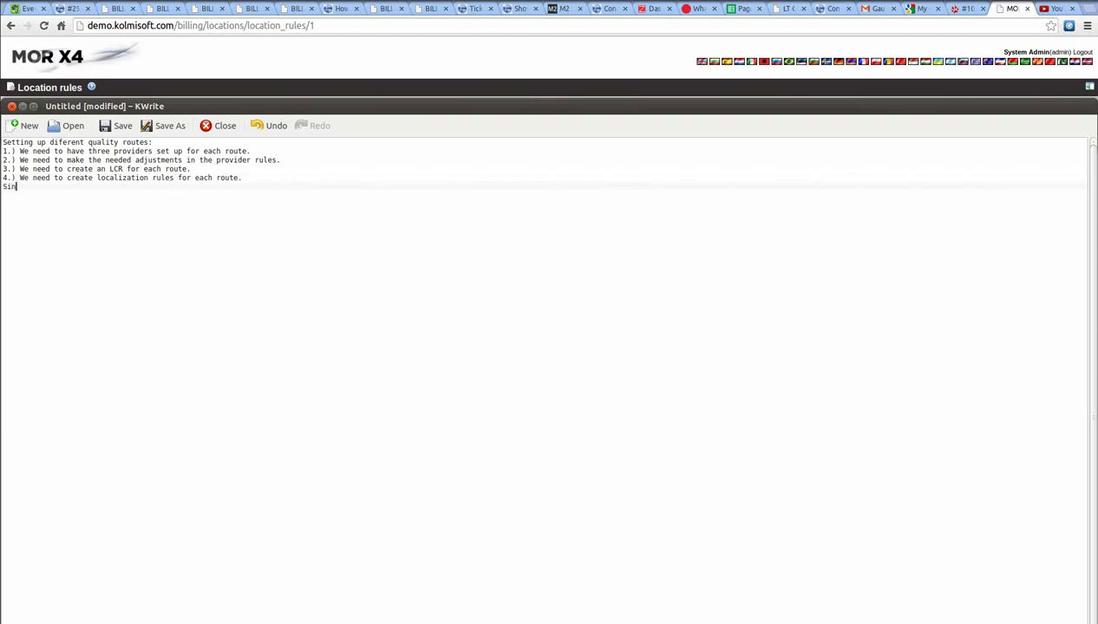
text(ce the user will only dial 2012 2011 or 2013 we will need to make the rules accordin these prefixes)
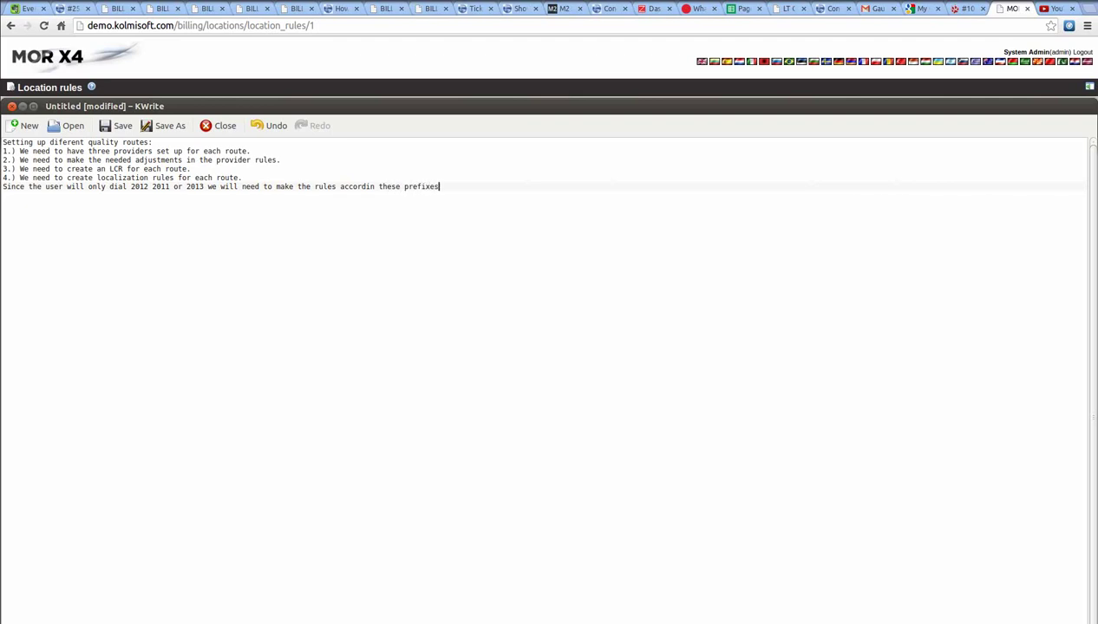
click(446, 74)
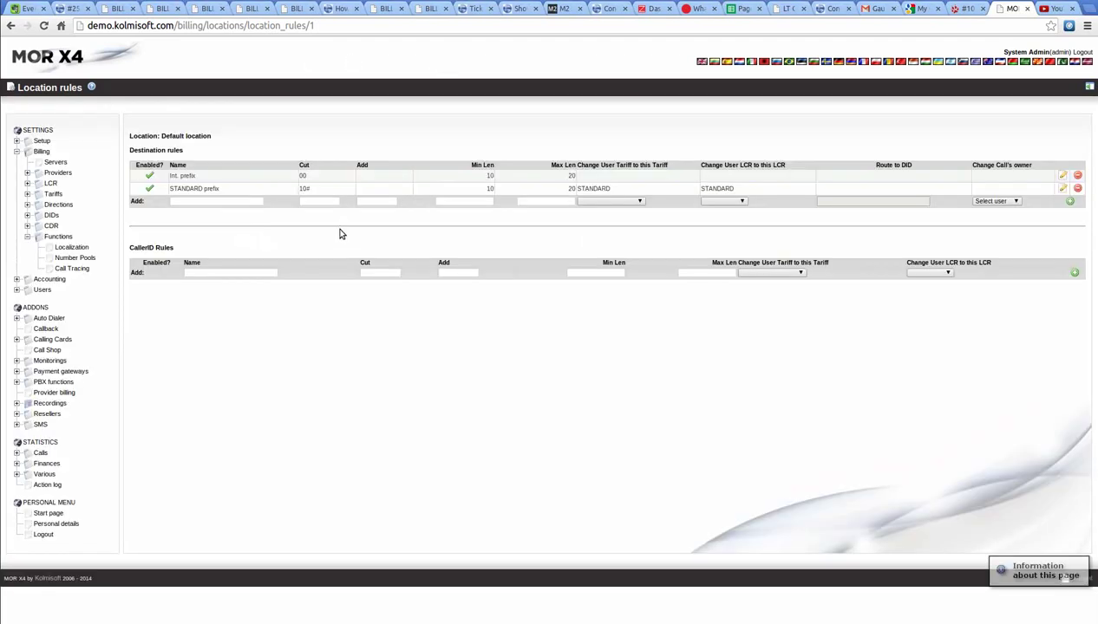
Step: On the billing site, add a destination rule "Route 1" that cuts 2012, with minimum length 10, maximum 30, and changes the user LCR to LCR 1
click(244, 200)
click(329, 201)
click(389, 201)
click(472, 201)
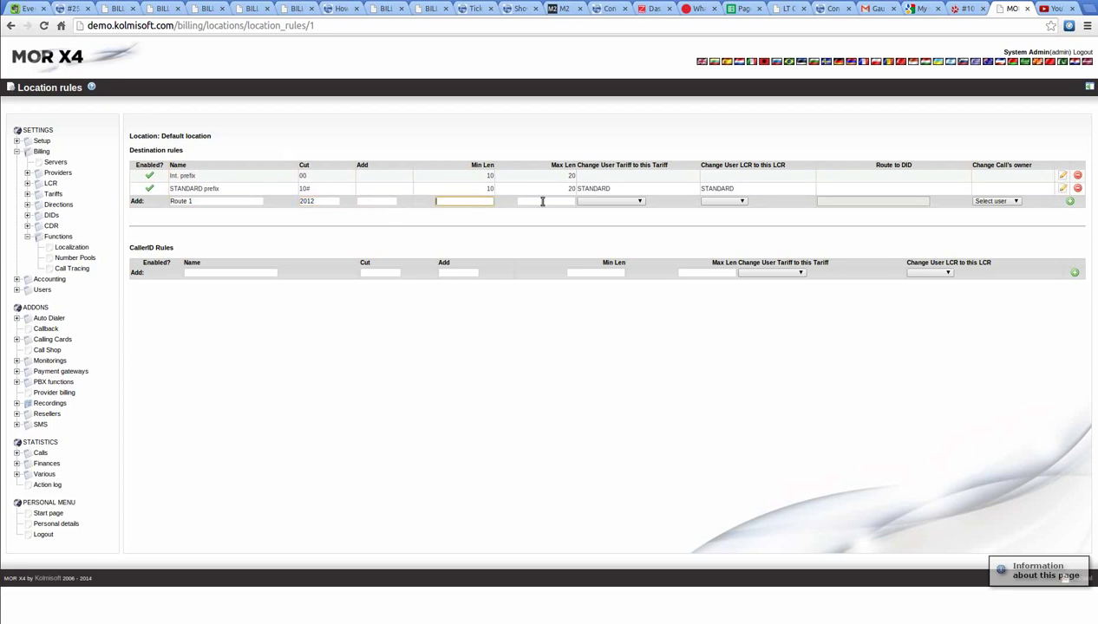
text(10)
click(542, 200)
text(30)
click(742, 201)
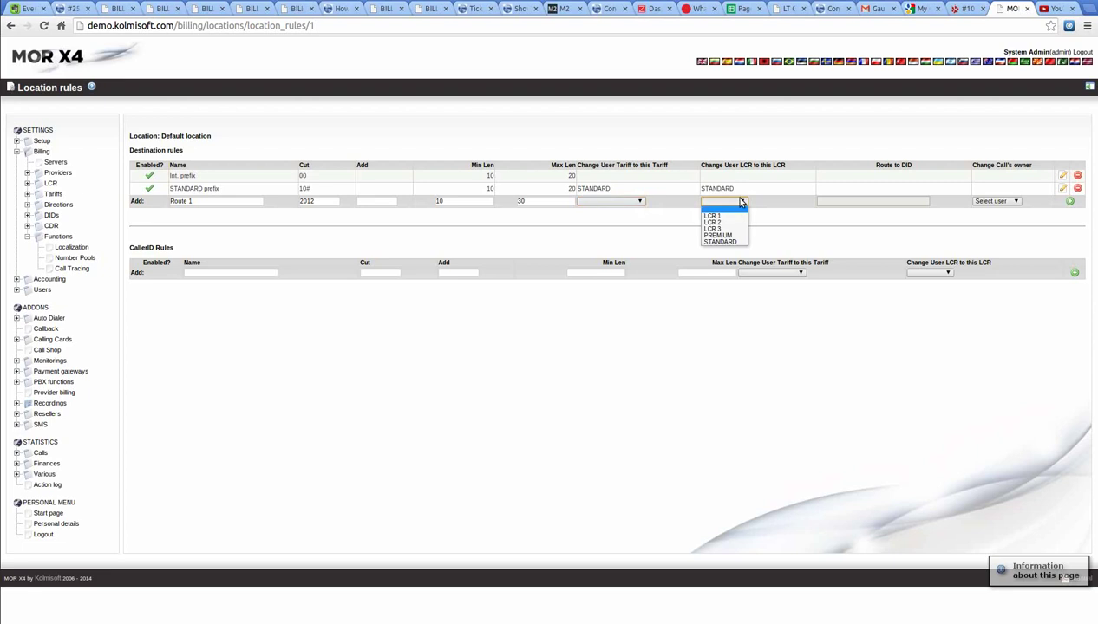
click(712, 215)
click(1068, 201)
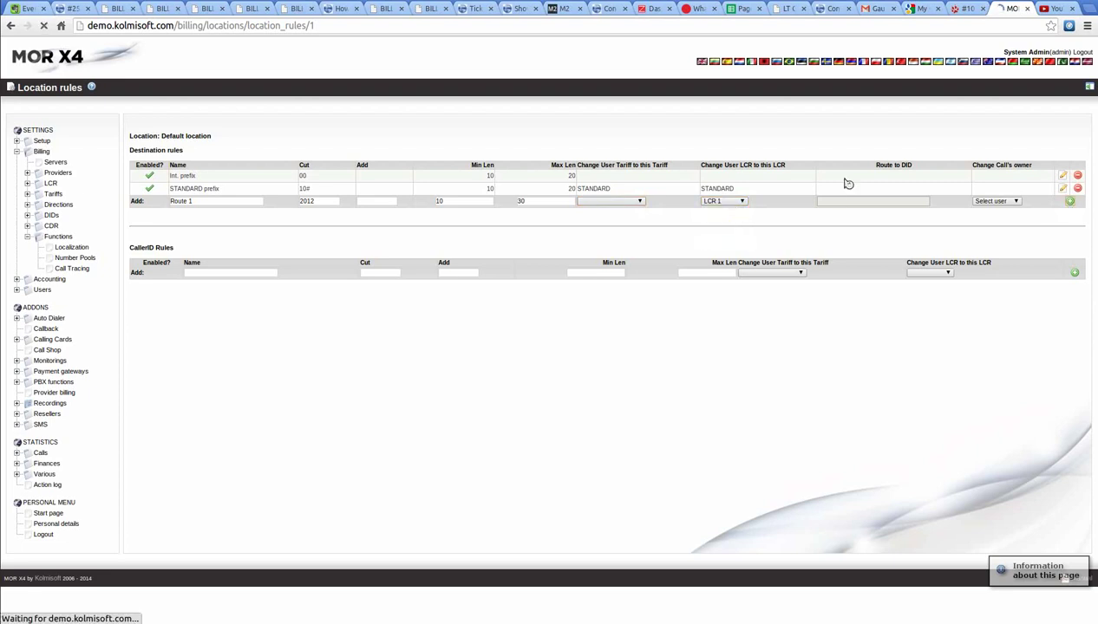
Step: Add a destination rule "Route 2" that cuts 2011, with minimum length 10, maximum 30, and changes the user LCR to LCR 2
click(218, 246)
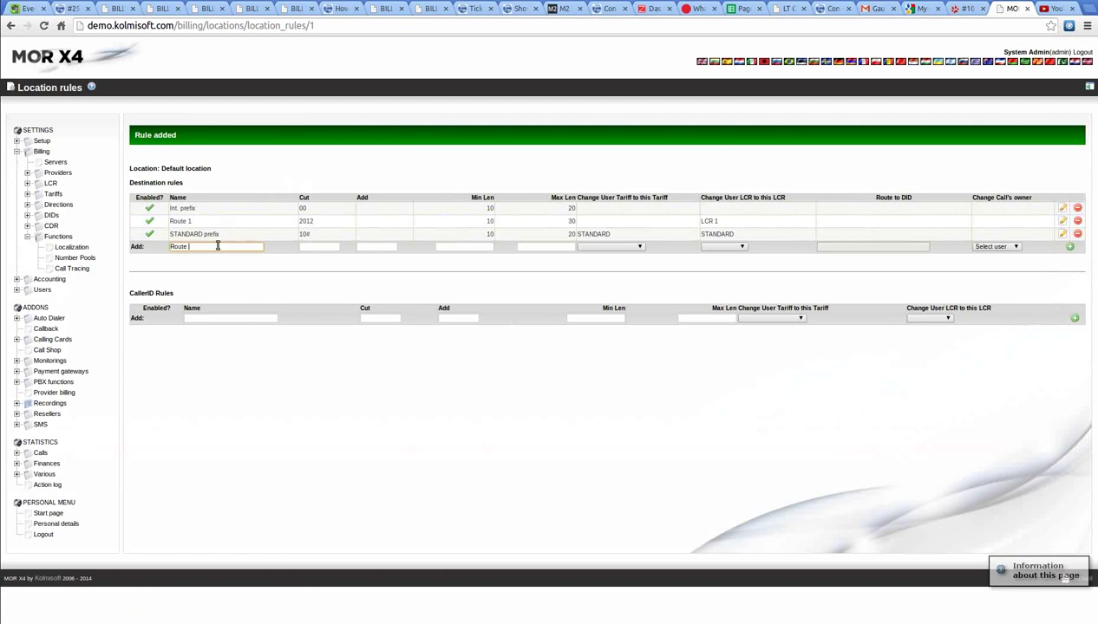
click(330, 248)
text(2011)
click(480, 248)
text(10)
key(Tab)
text(30)
click(737, 248)
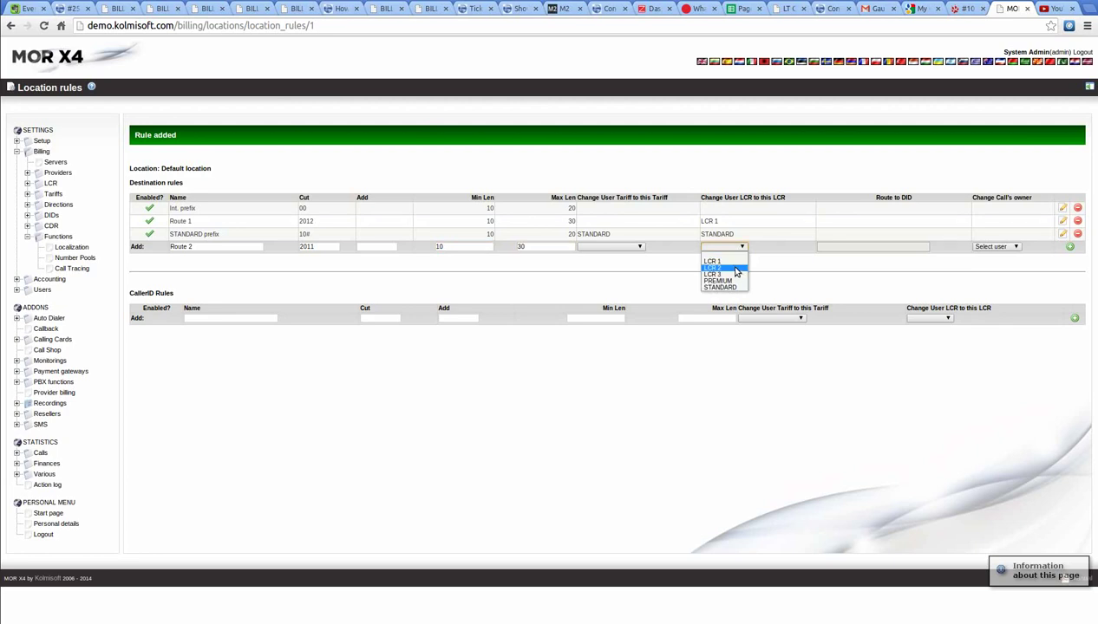
click(735, 269)
click(1069, 247)
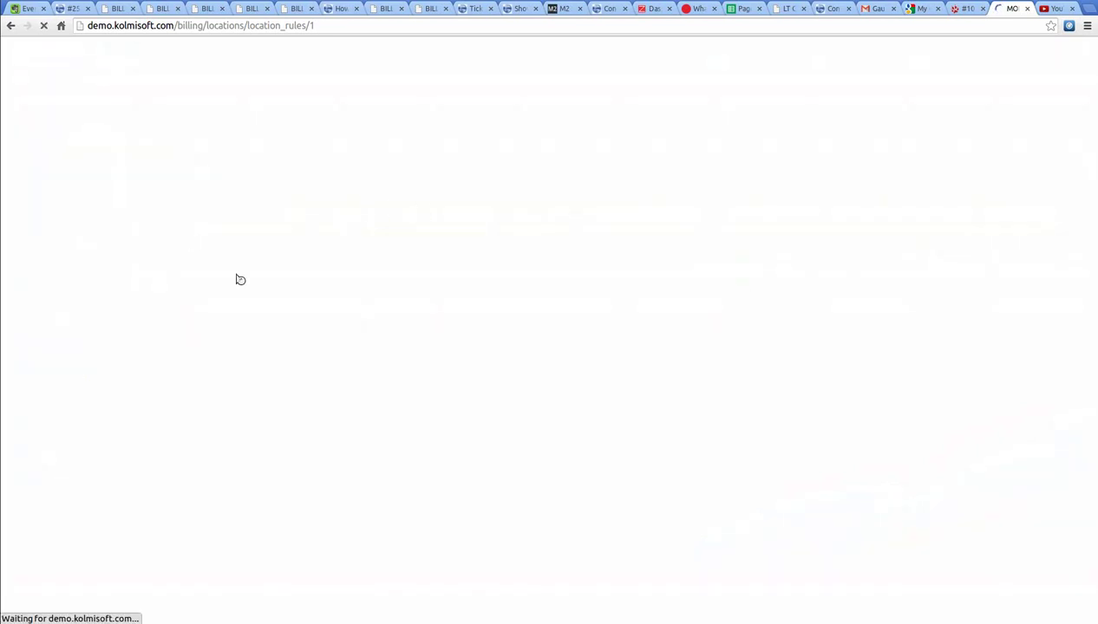
Step: Add a destination rule "Route 3" that cuts 2013, with minimum length 10, maximum 30, and changes the user LCR to LCR 3
click(223, 260)
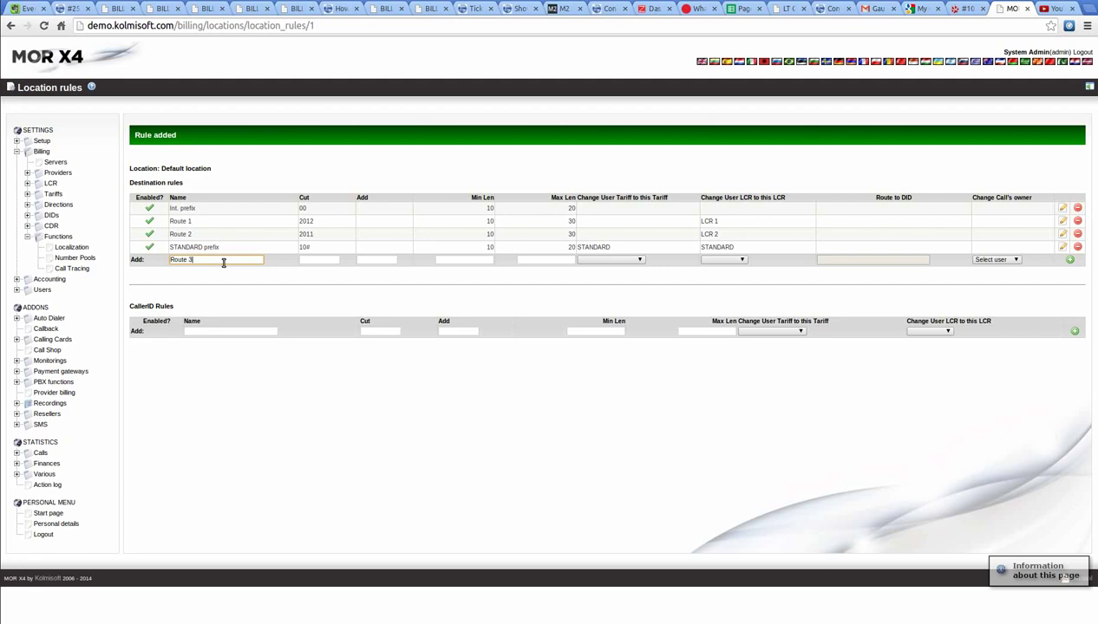
click(319, 261)
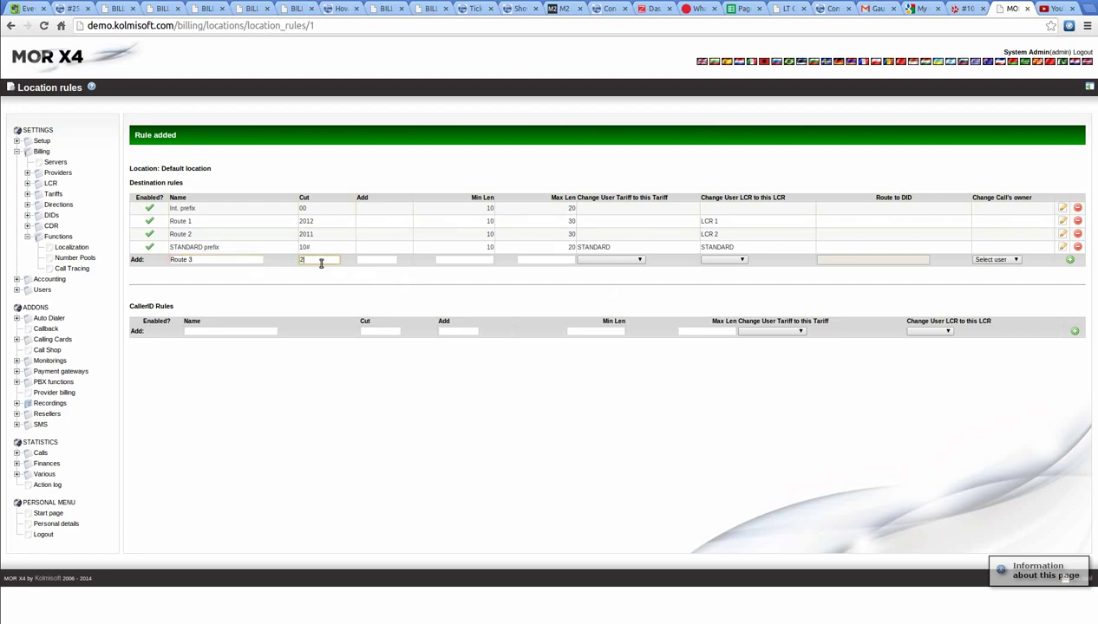
key(Tab)
key(Tab)
text(10)
key(Tab)
text(3)
click(730, 260)
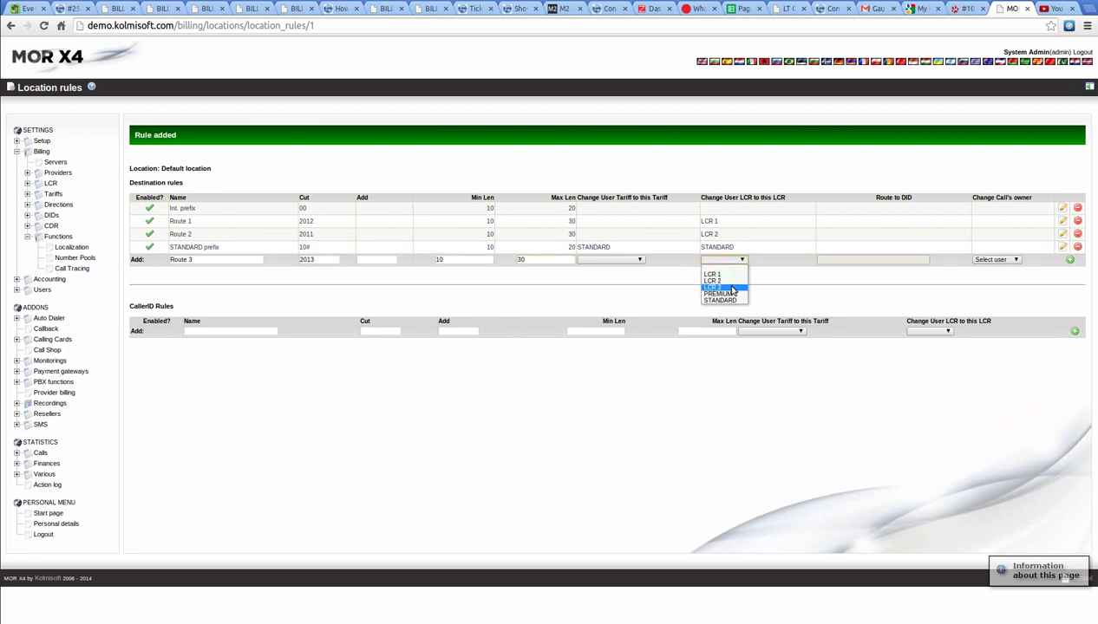
click(728, 287)
click(1069, 260)
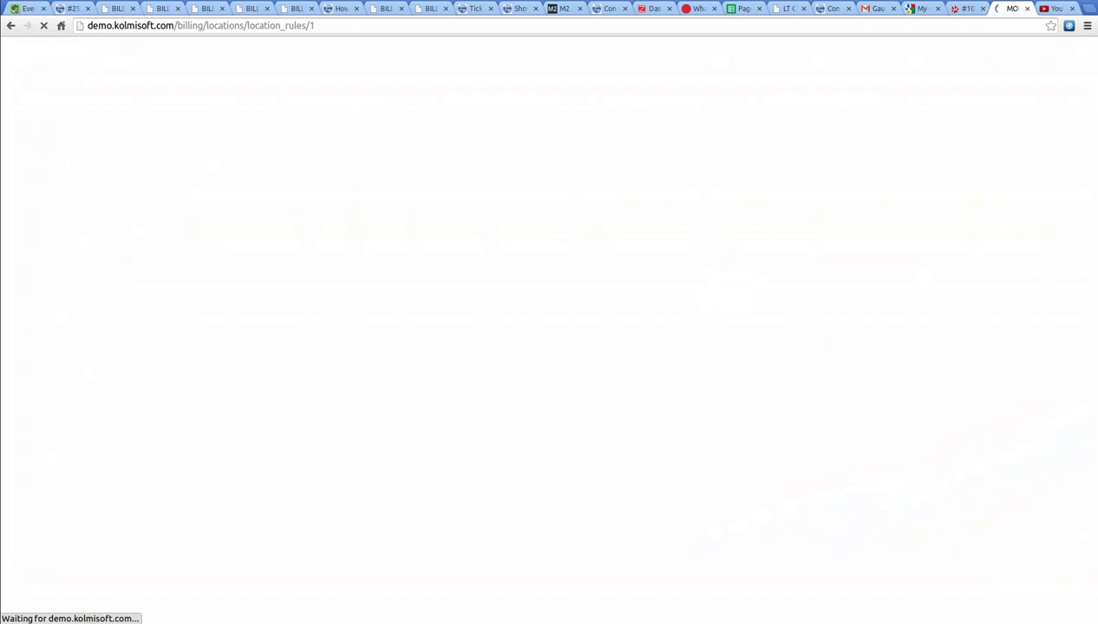
Step: Switch to KWrite, add the closing line "Tha is it" to the notes, and return to the billing site
key(alt+Tab)
drag(277, 108, 335, 199)
key(Return)
text(Tha is it)
key(Return)
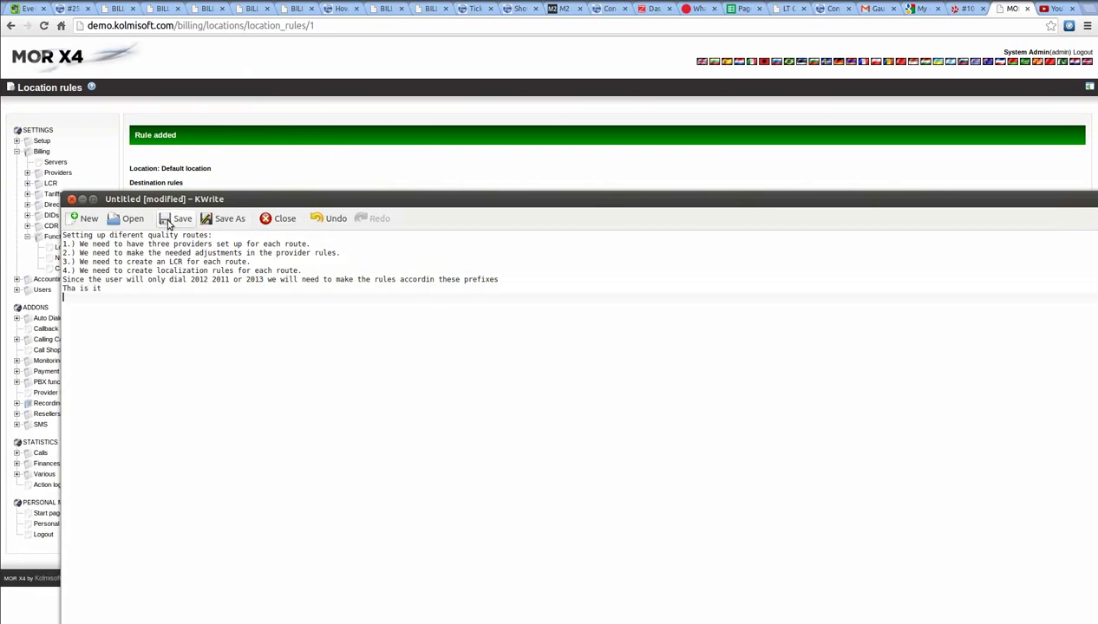
click(351, 103)
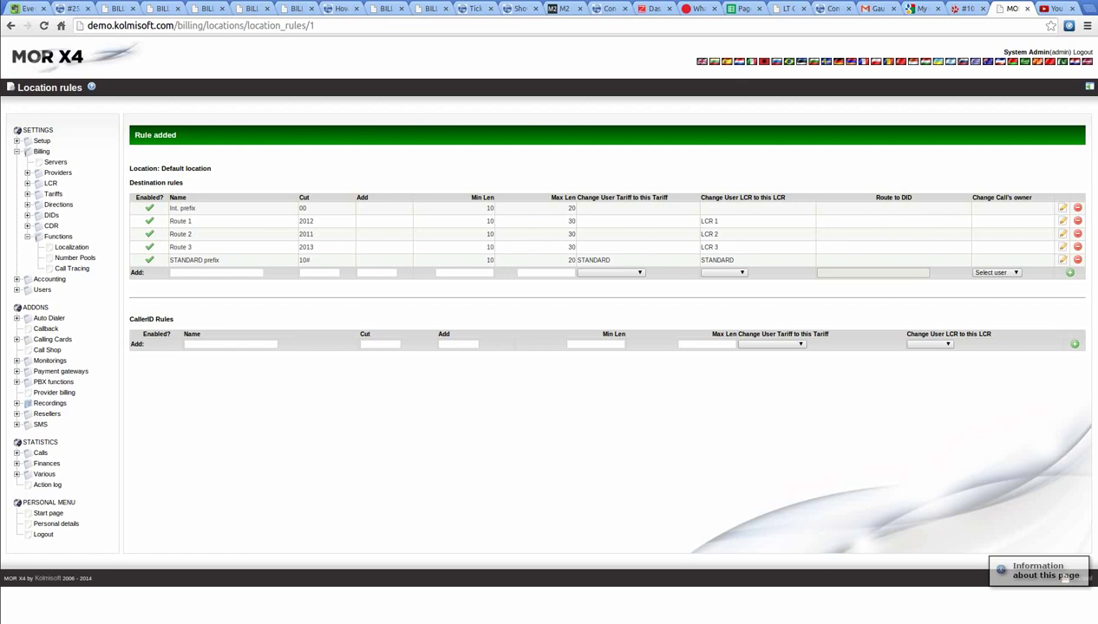
click(888, 3)
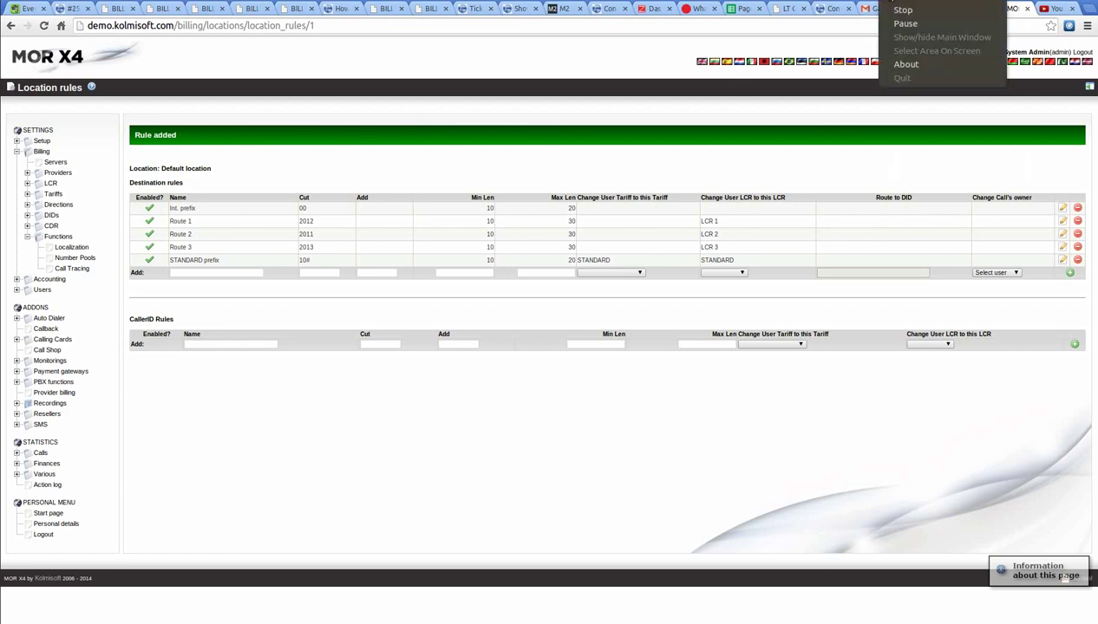